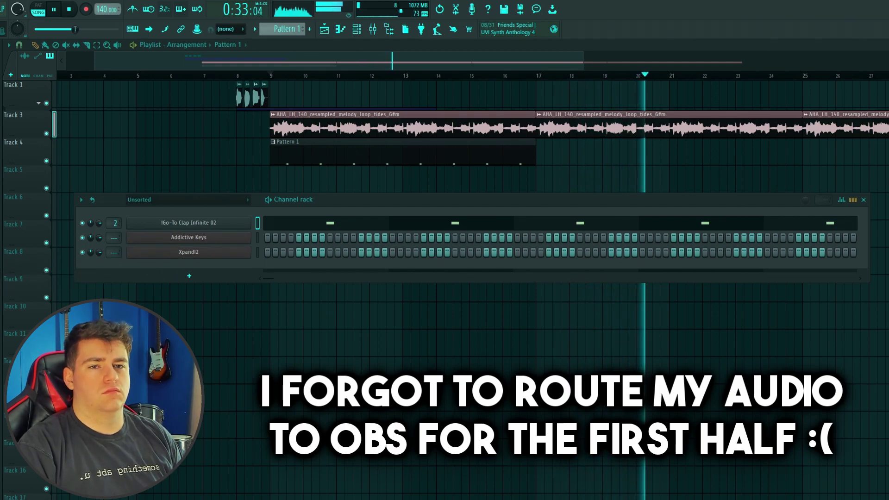
Step: Replace the clap channel's sample with Kico - Clap 1 (Clean) [COTAT] and raise its notes' velocity to the maximum
mouse_move(190, 217)
left_mouse_down()
mouse_move(190, 239)
mouse_move(190, 223)
left_mouse_up()
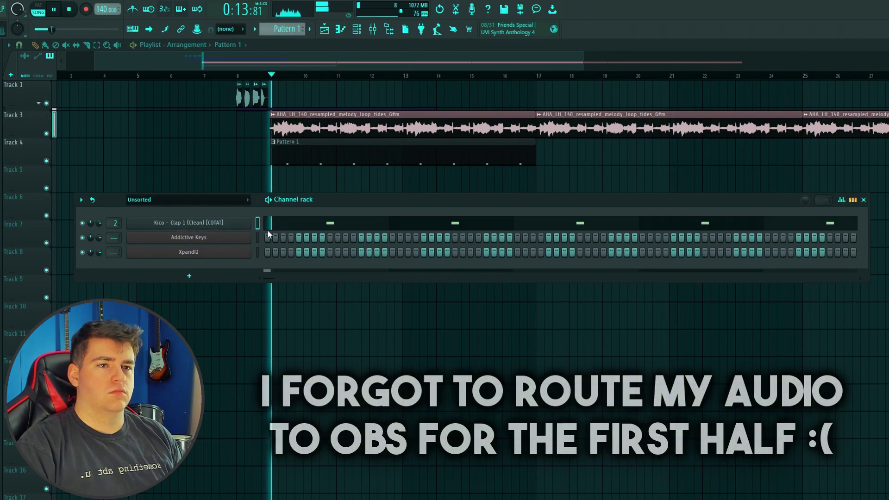
left_click(312, 222)
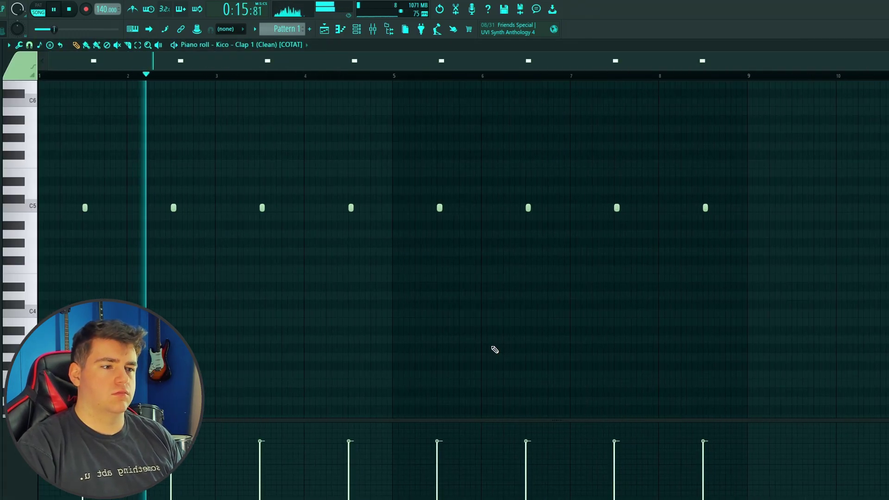
key("F6")
key("F9")
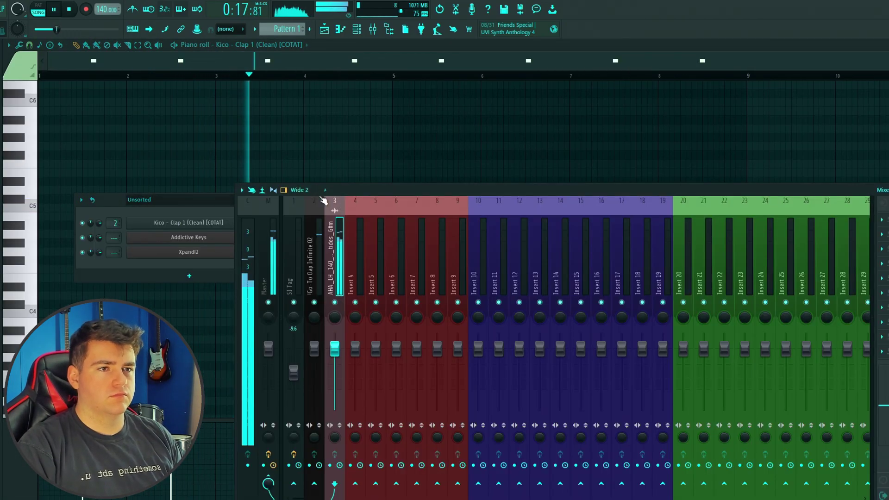
key("F5")
key("F7")
key("F6")
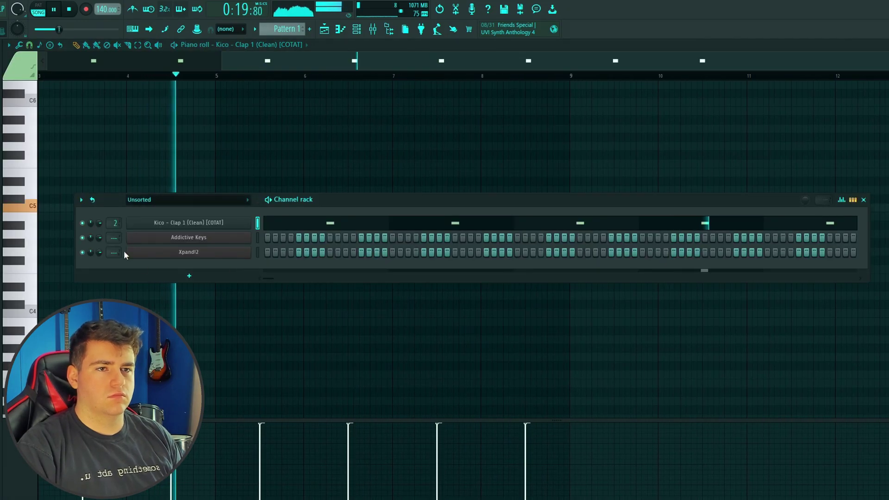
key("F5")
Step: Adjust the volume of the AHA_LH_140_resampled_melody_loop_tides_G#m audio clip in its channel settings
double_click(276, 135)
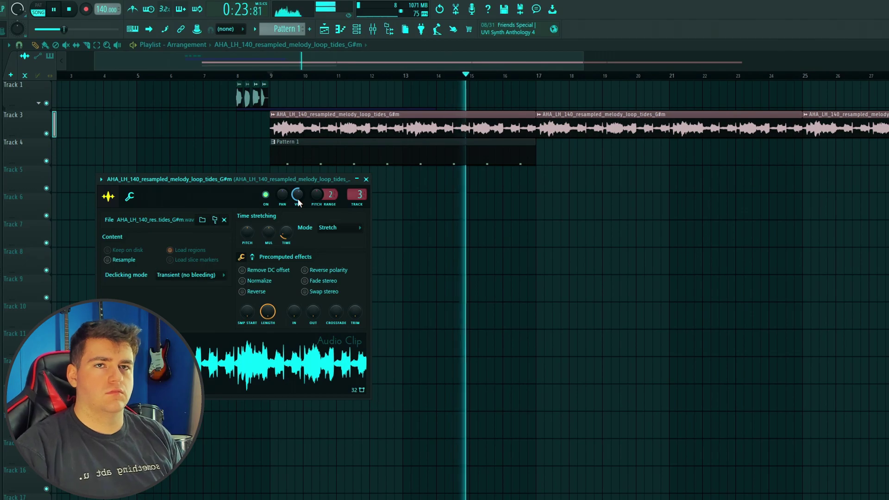
left_click(365, 179)
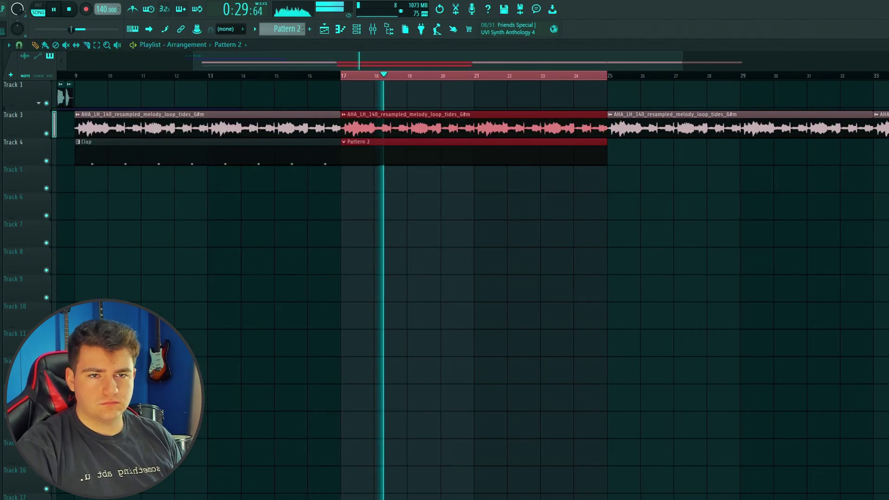
Step: Add the Kilo Snare sample to the channel rack and sequence its hits on steps 9, 25, 41 and 57 of Pattern 2
key("F6")
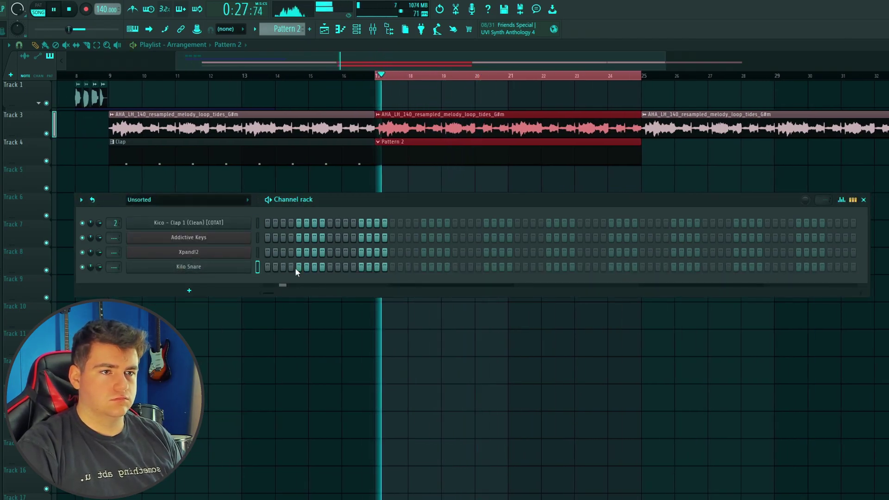
left_click(455, 267)
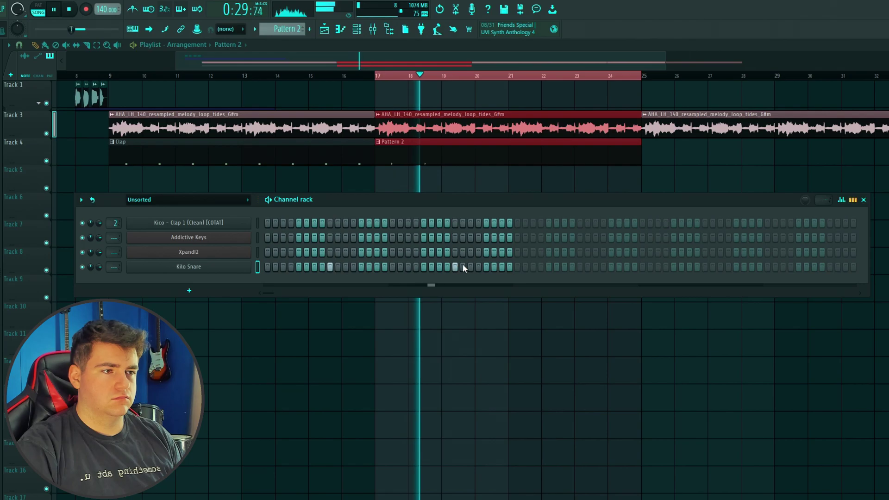
left_click(588, 267)
right_click(588, 267)
left_click(580, 267)
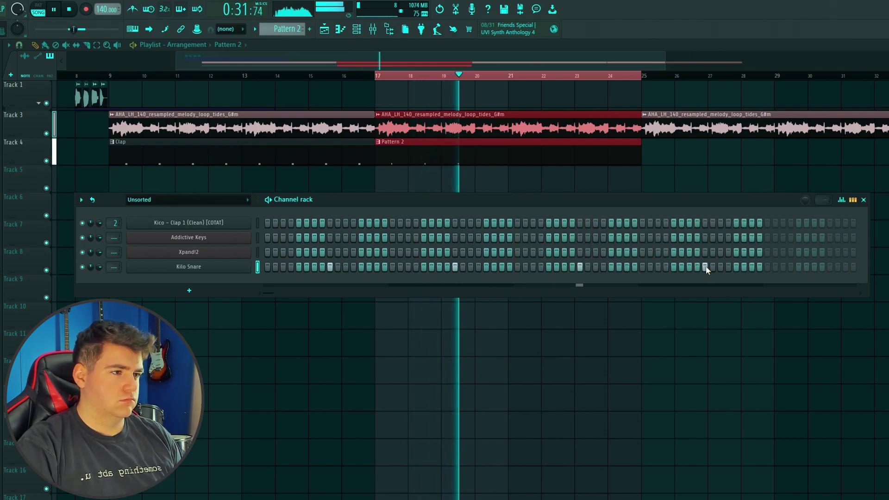
Step: Duplicate the Kilo Snare notes in the piano roll to fill eight bars, and set the project tempo to 135 BPM
right_click(250, 266)
left_click(270, 263)
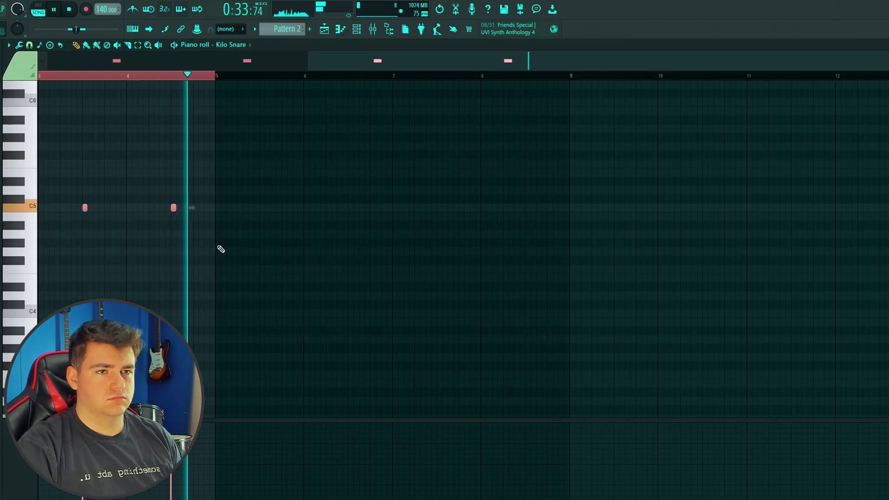
key("d")
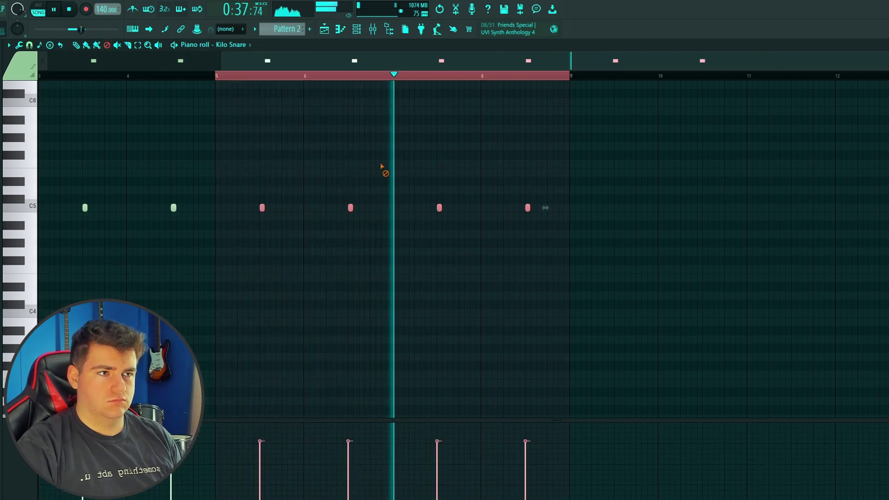
key("p")
left_click_drag(104, 12, 105, 21)
Step: Add the Real Trap Snare sample and sequence its hits on steps 9, 15, 19, 25, 41, 47 and 51
key("F6")
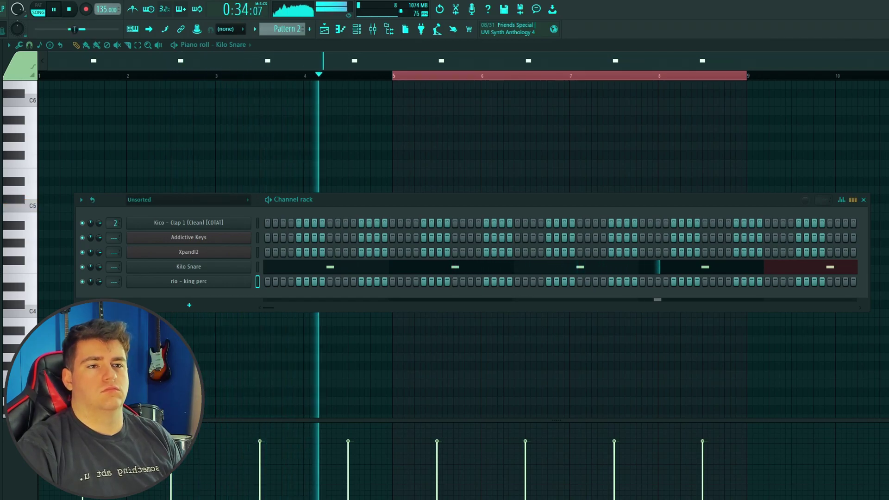
left_click_drag(180, 351, 298, 311)
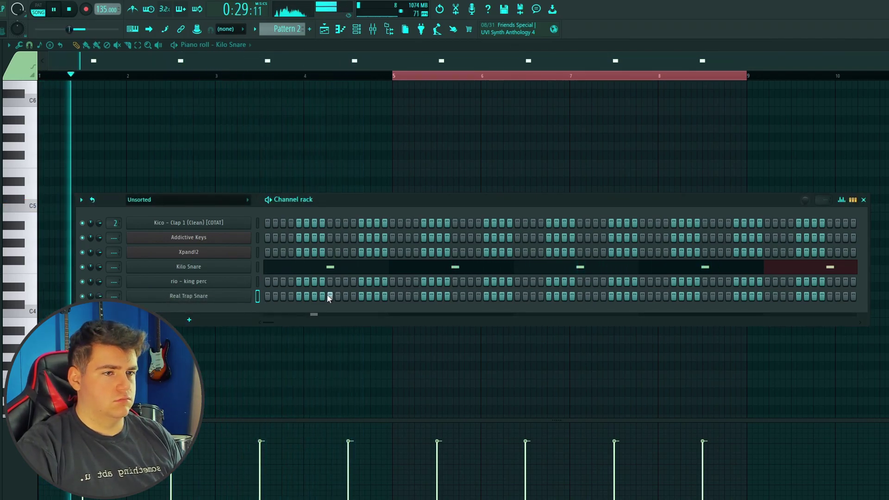
left_click(377, 296)
left_click(408, 297)
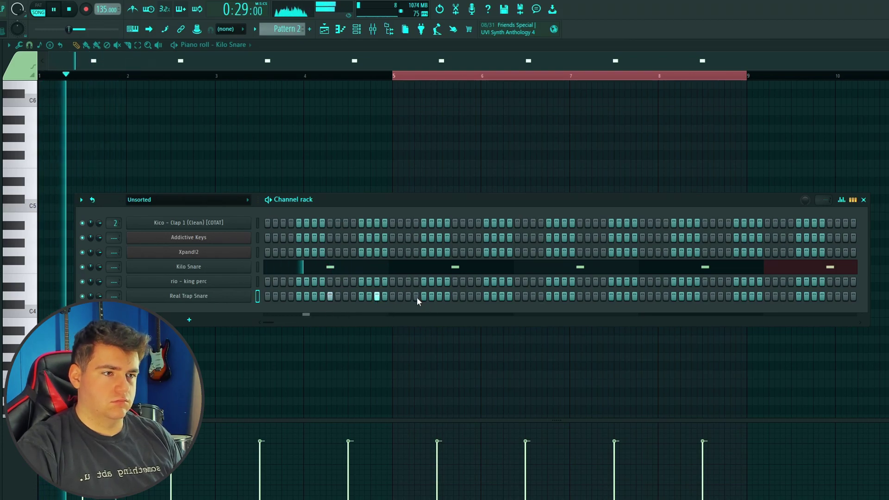
left_click(455, 296)
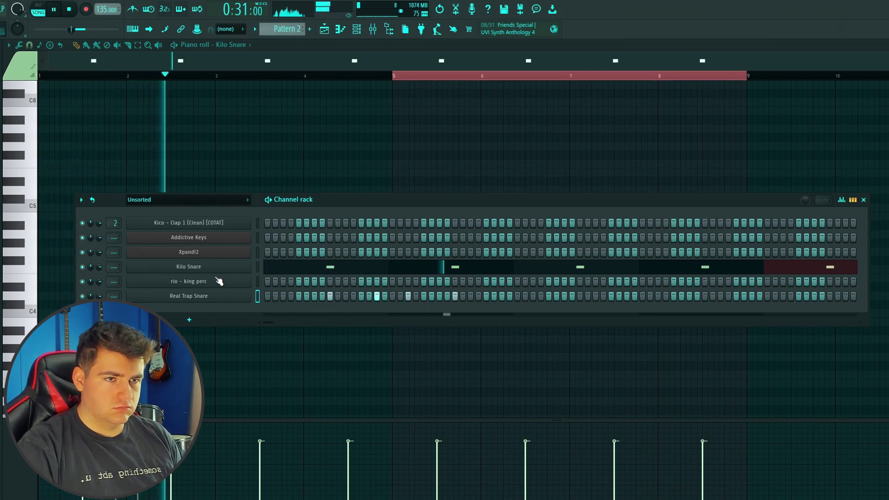
left_click(580, 296)
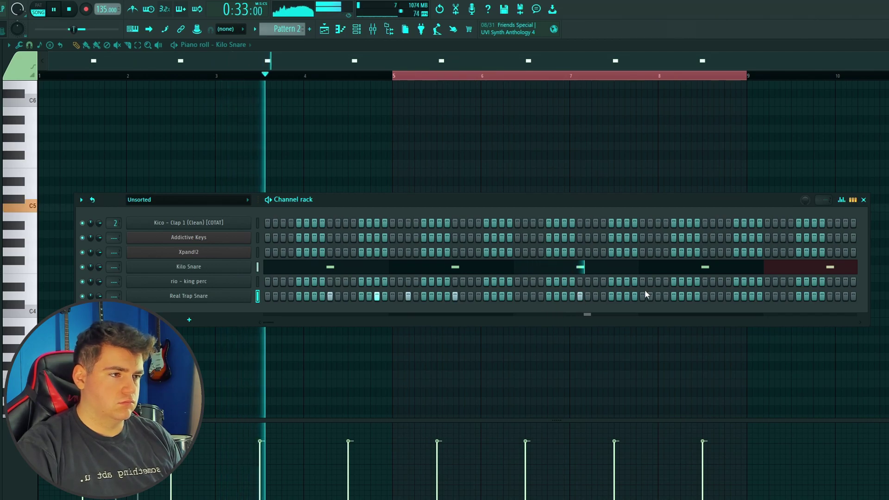
key("space")
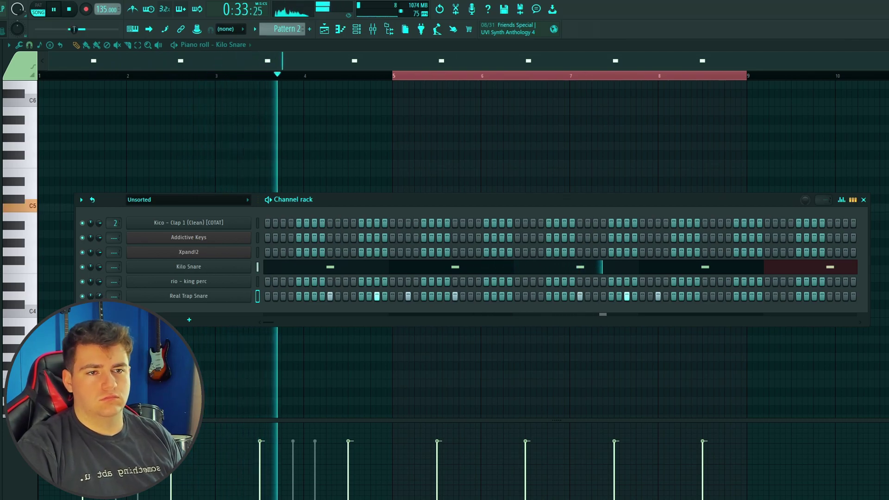
Step: Open the Real Trap Snare piano roll and duplicate its notes through bar 8
right_click(248, 297)
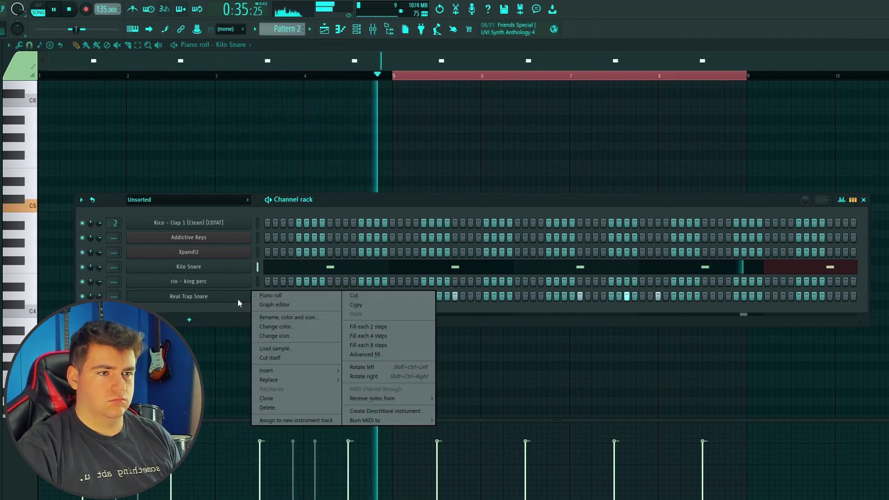
left_click(273, 301)
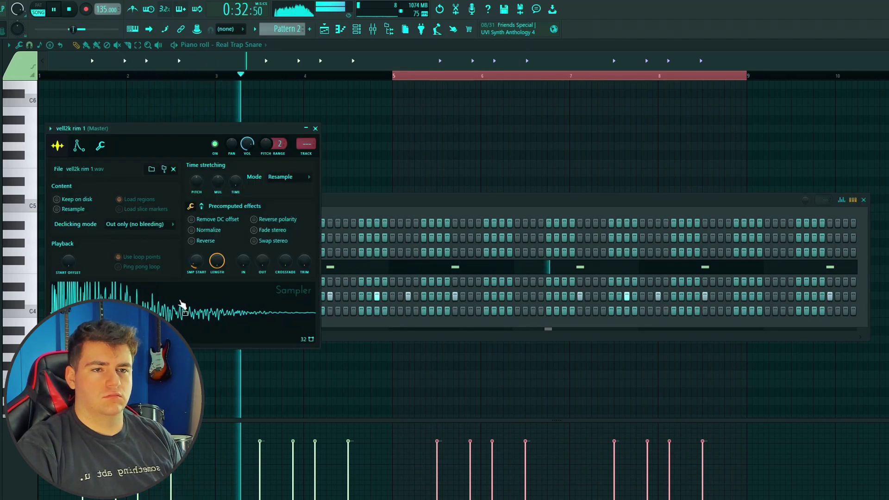
Step: Close the vell2k rim 1 settings and sequence the Duppy kick on steps 1, 15, 33 and 45
left_click(315, 128)
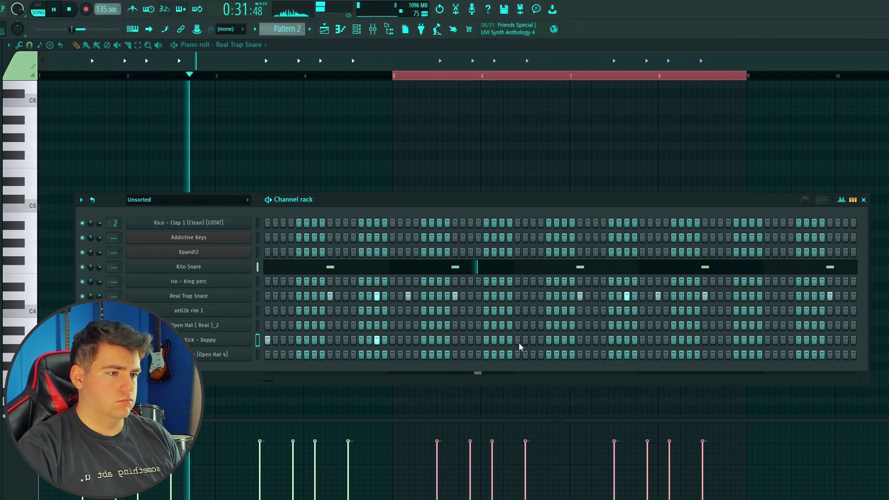
left_click(416, 340)
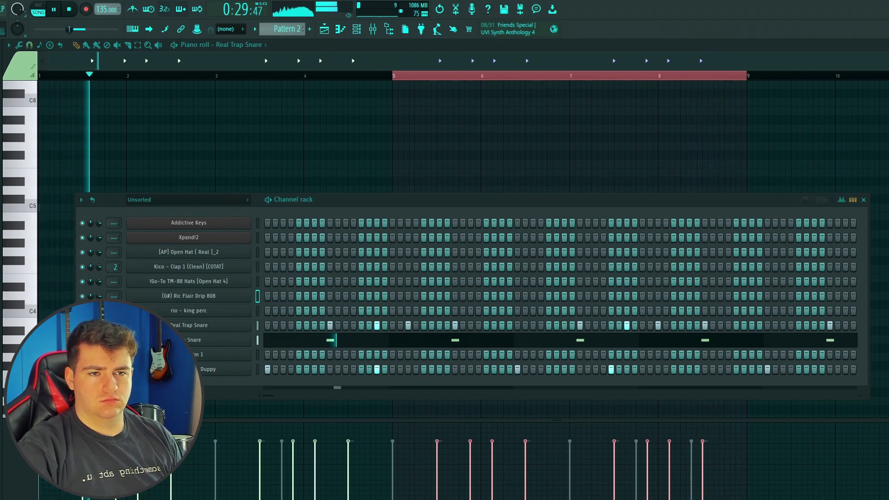
Step: Add the Cymatics - Cobra Closed Hihat 4 sample to the channel rack and fill every 2 steps
left_click_drag(203, 370, 203, 383)
right_click(250, 384)
left_click(382, 403)
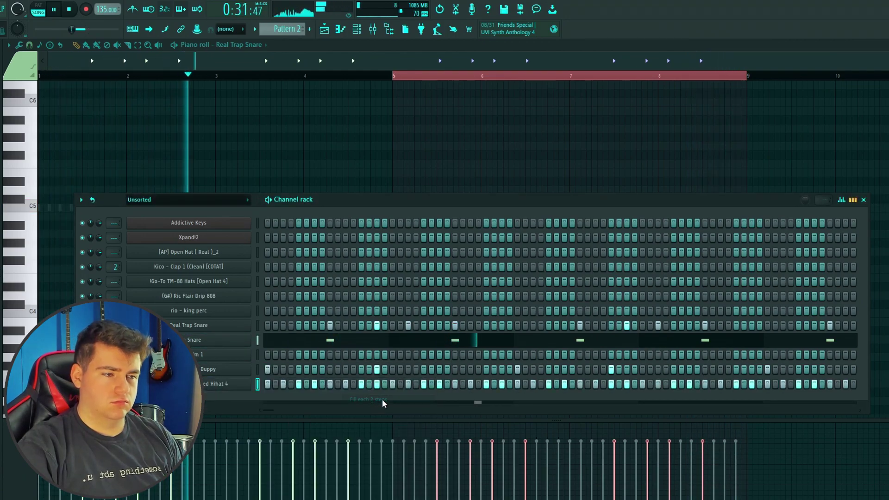
Step: Open the closed hi-hat's piano roll and remove the last note of bar 4
right_click(246, 386)
left_click(261, 392)
scroll(334, 264, "up", 3)
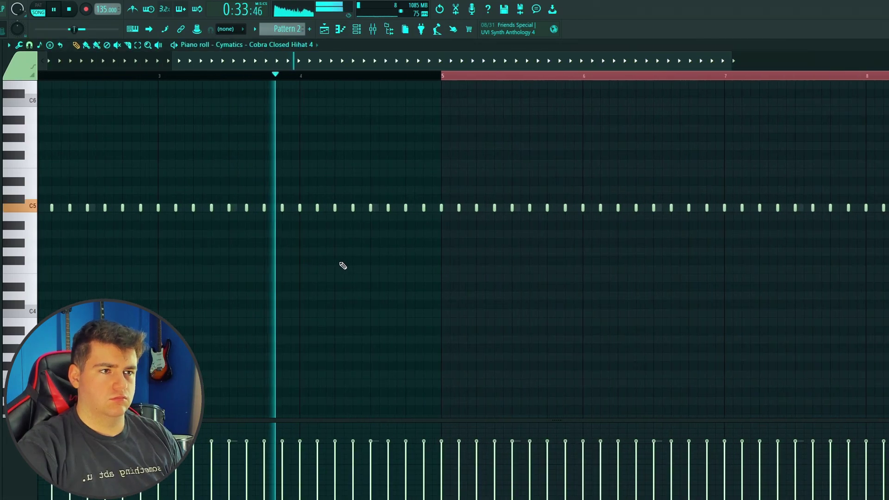
scroll(471, 228, "down", 1)
scroll(441, 278, "down", 3)
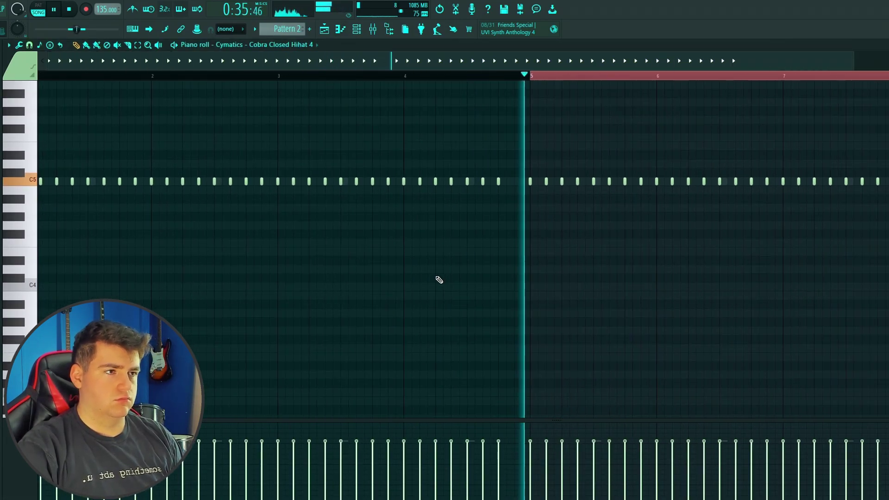
Step: Set the piano roll snap to 1/6 beat and draw a descending E5, D5, G#4 hi-hat roll from beat 3 of bar 1
key("space")
scroll(200, 148, "up", 3)
left_click(199, 152)
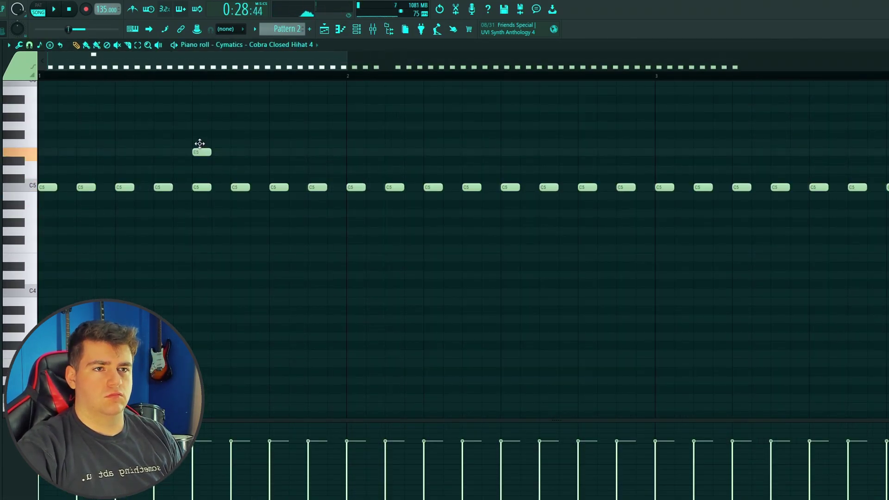
left_click(29, 45)
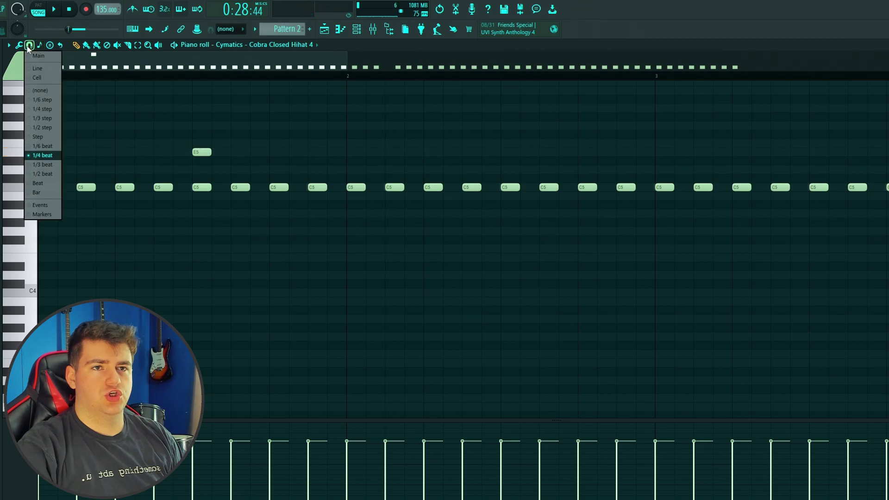
left_click(42, 146)
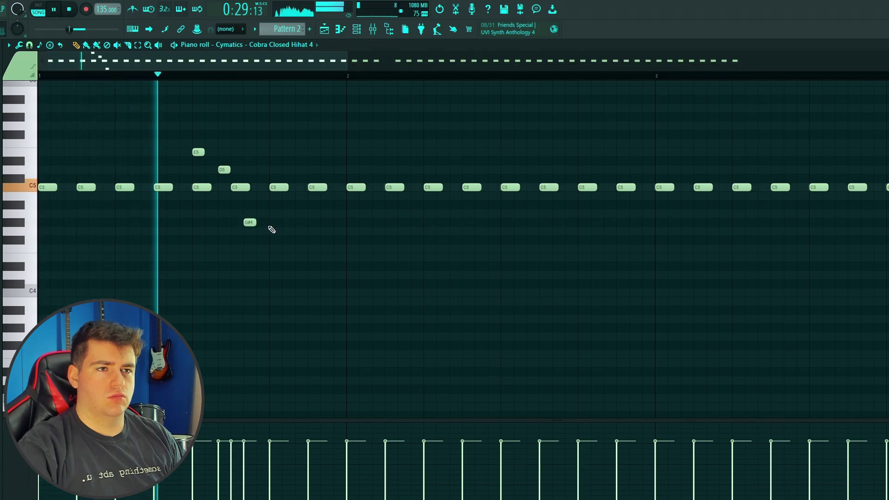
Step: Remove the last hi-hat note of bar 2 and move the three-note roll from bar 1 to the start of bar 4
scroll(252, 239, "down", 2)
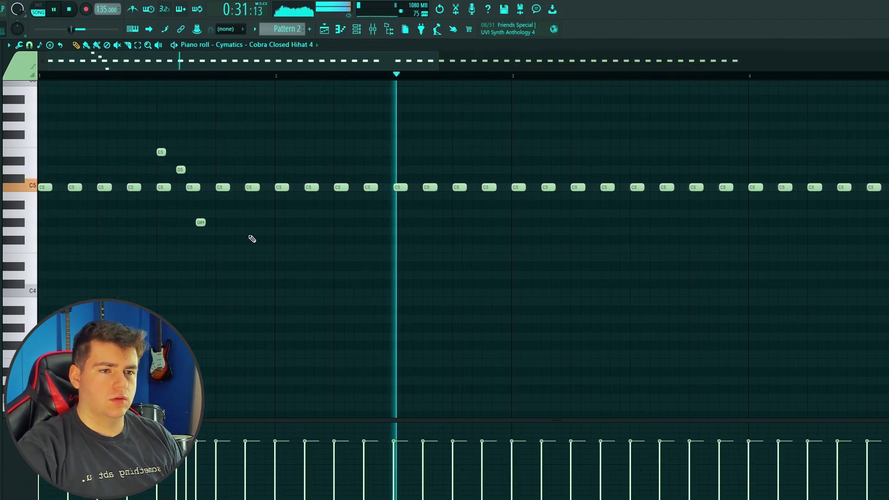
scroll(354, 238, "down", 3)
scroll(440, 278, "down", 3)
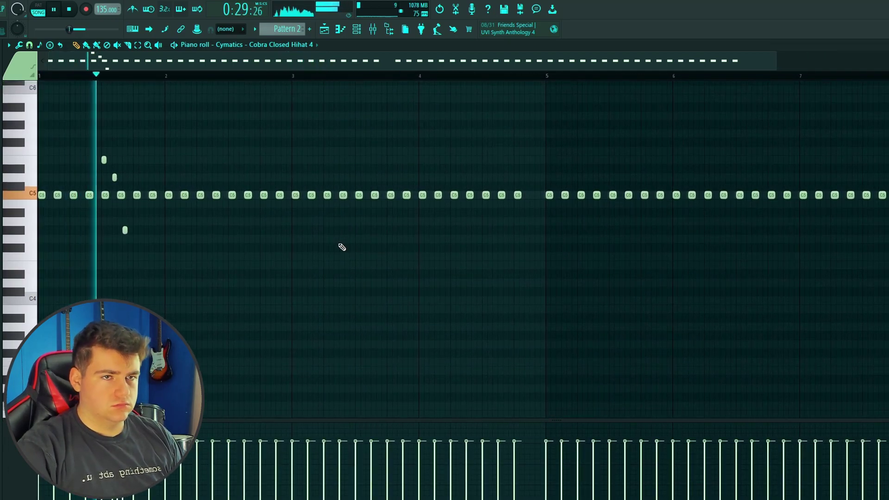
scroll(109, 219, "up", 2)
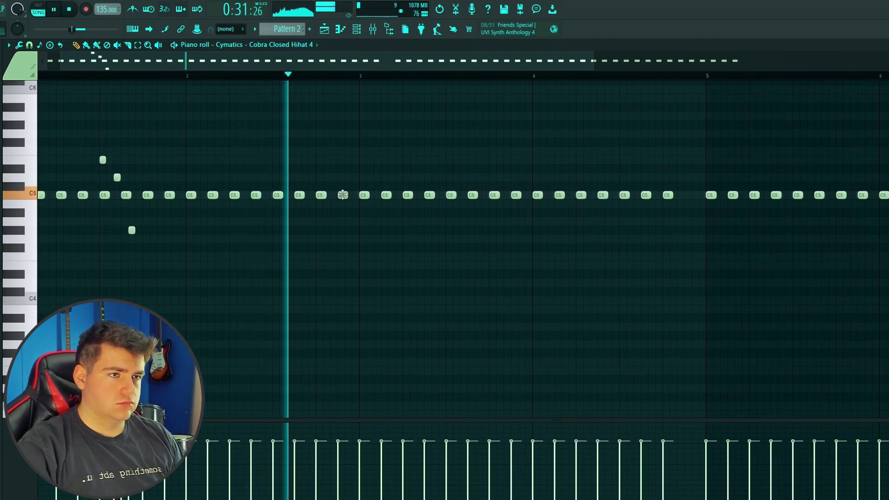
scroll(388, 210, "right", 1)
scroll(393, 222, "down", 2)
left_click(113, 226)
left_click_drag(75, 215, 166, 238)
mouse_move(131, 178)
left_mouse_down()
mouse_move(98, 161)
mouse_move(381, 151)
left_mouse_up()
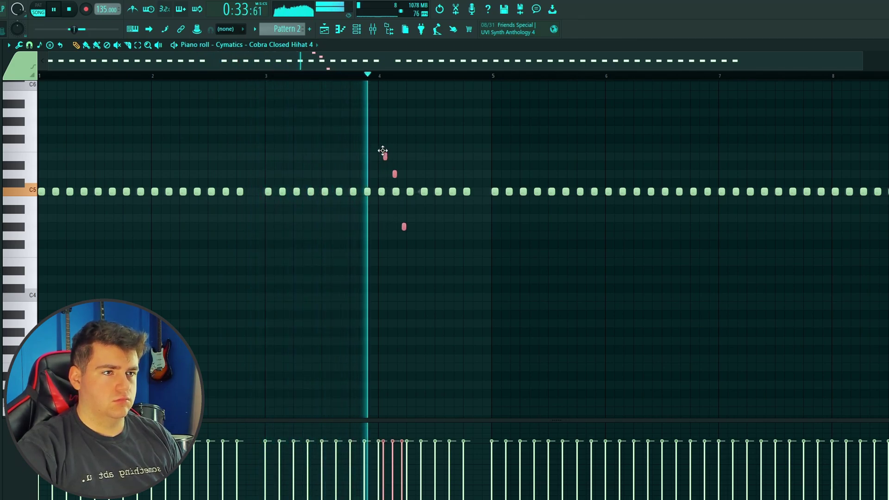
left_click(399, 233)
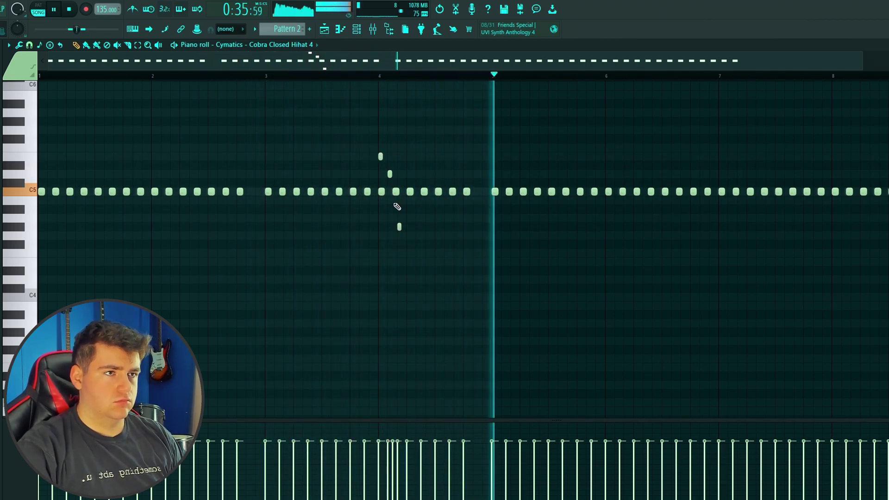
Step: Add a second G#4 note to the end of the bar 4 roll and lower the velocity of all four roll notes
scroll(426, 238, "up", 2)
left_click(405, 227)
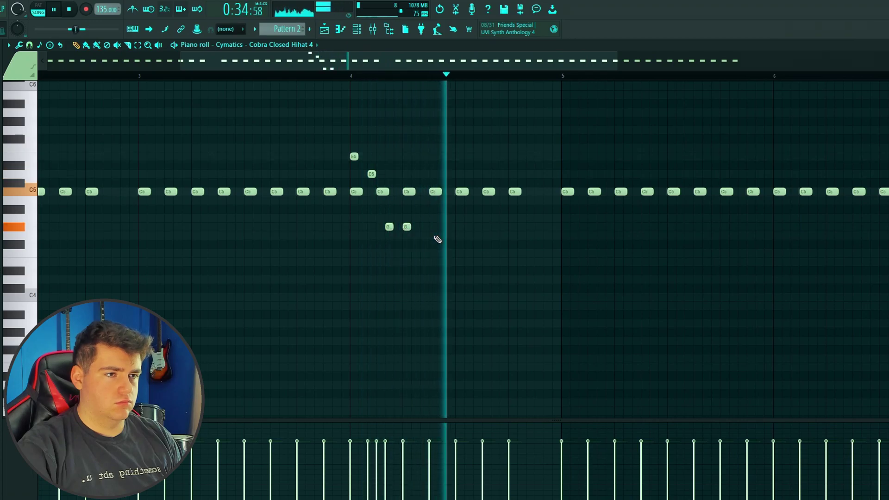
left_click(415, 228)
mouse_move(415, 228)
left_mouse_down()
mouse_move(430, 227)
mouse_move(403, 227)
left_mouse_up()
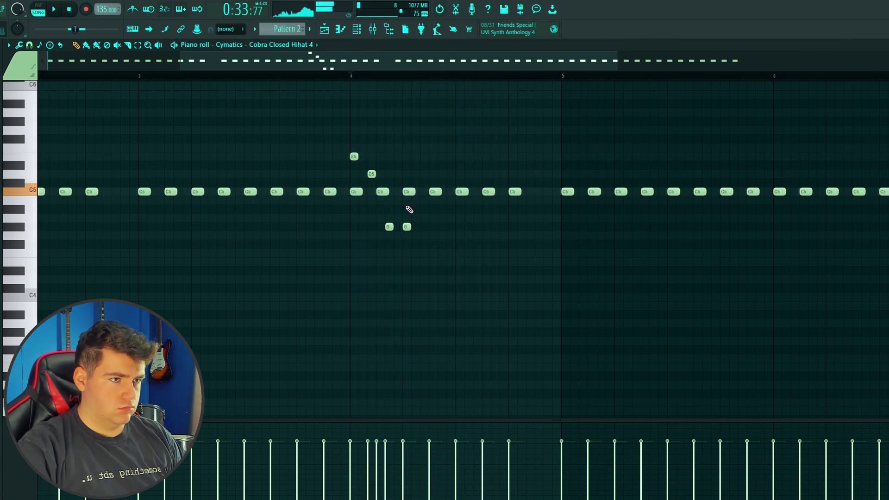
left_click_drag(457, 274, 375, 221)
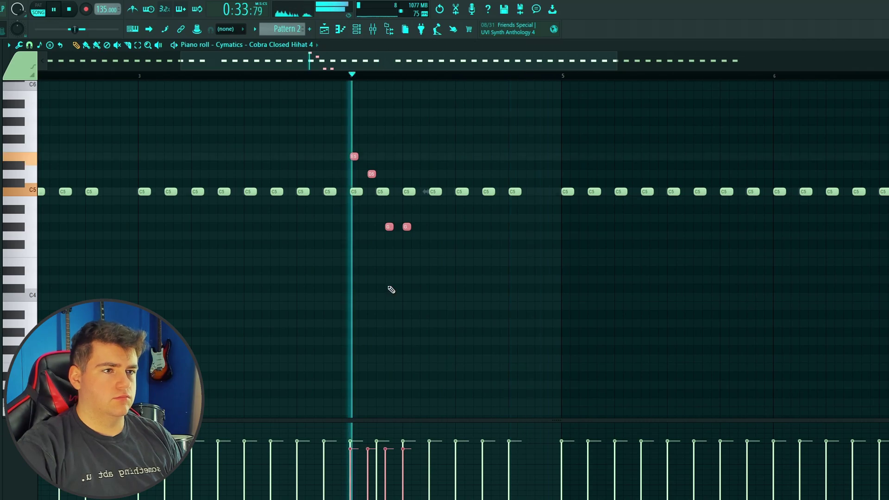
Step: Delete the hi-hat notes in bars 5 to 8 and duplicate the first four bars in their place
left_click(393, 284)
scroll(397, 284, "down", 3)
left_click_drag(885, 229, 444, 124)
key("Delete")
key("ctrl+a")
key("ctrl+b")
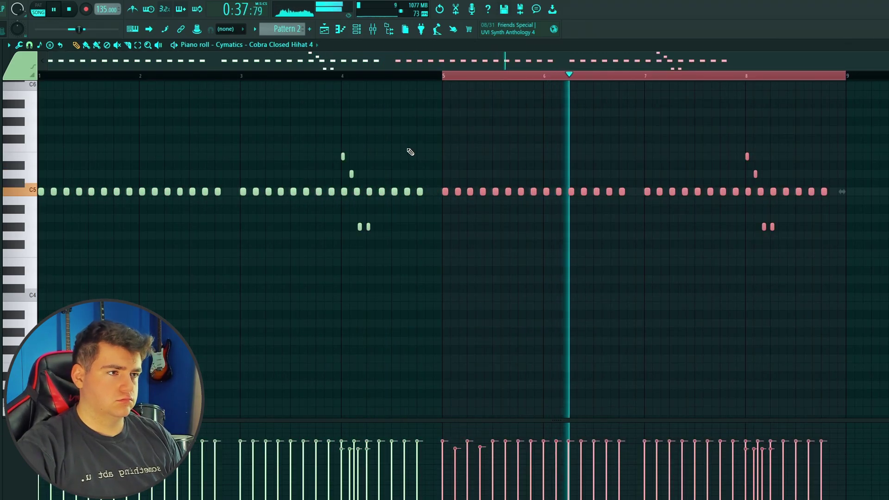
Step: Extend the bar 8 hi-hat roll with two more evenly spaced G#4 notes
scroll(615, 217, "up", 2)
scroll(609, 221, "down", 3)
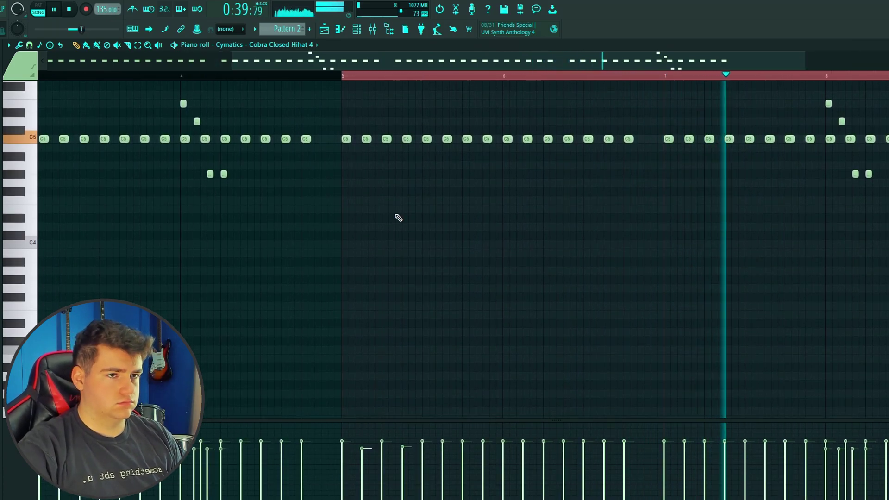
scroll(343, 263, "right", 2)
scroll(343, 263, "right", 3)
left_click(576, 197)
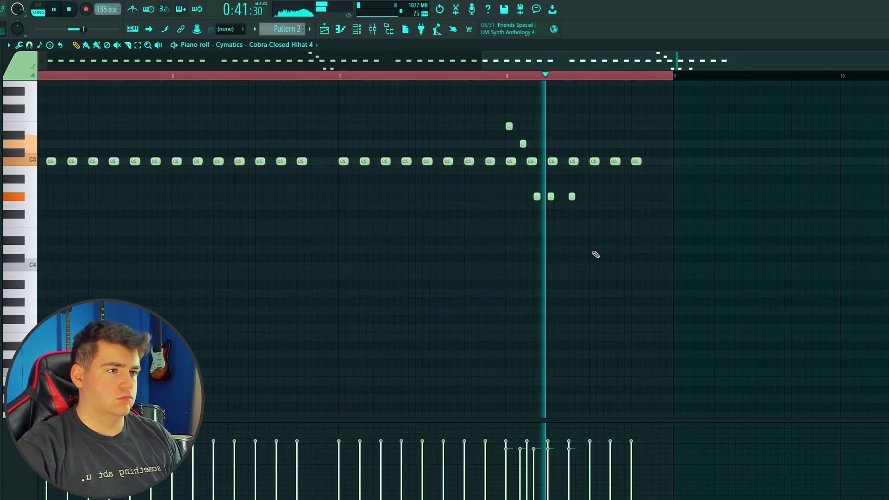
scroll(588, 232, "up", 2)
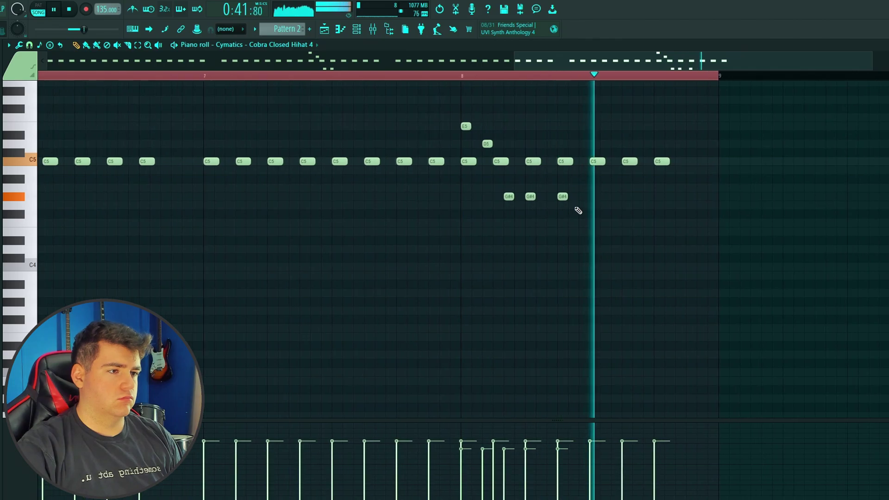
left_click_drag(562, 198, 551, 198)
left_click(574, 196)
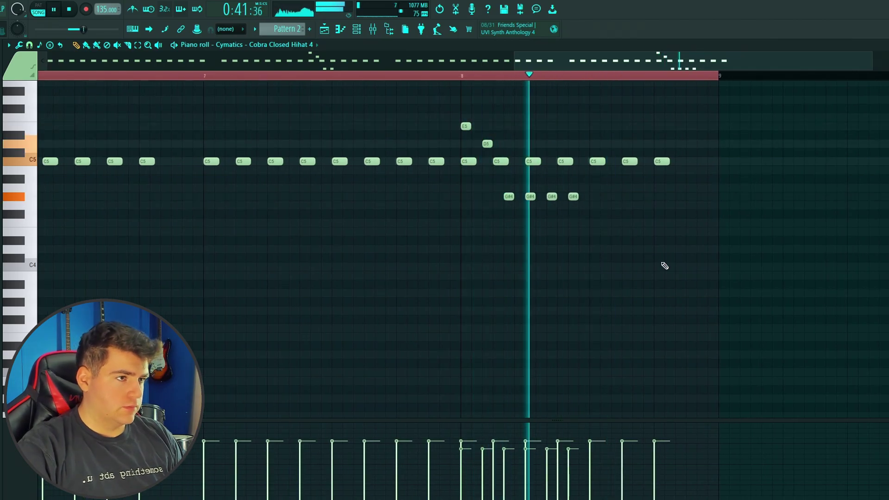
scroll(616, 264, "down", 3)
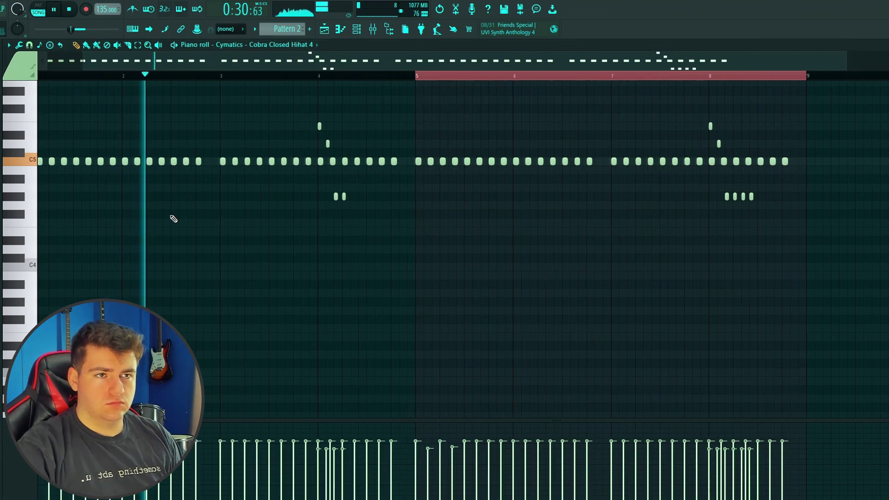
scroll(458, 254, "up", 2)
scroll(367, 234, "left", 1)
scroll(79, 229, "down", 2)
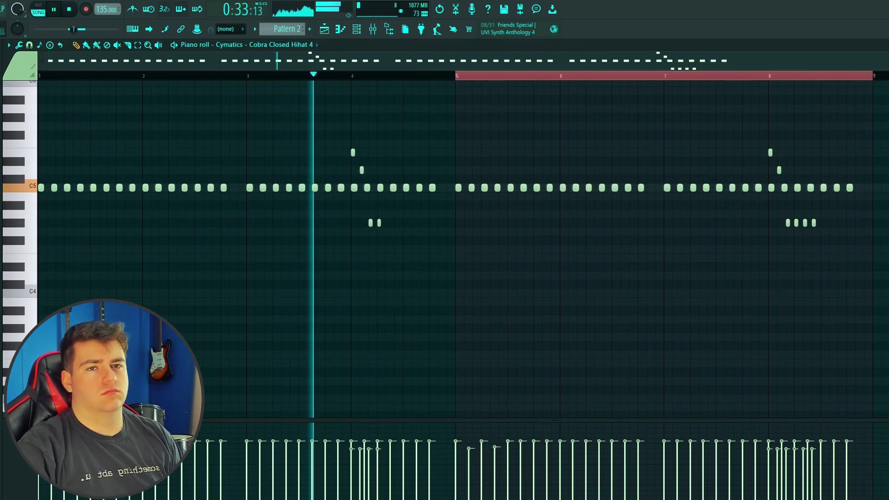
key("F6")
key("F6")
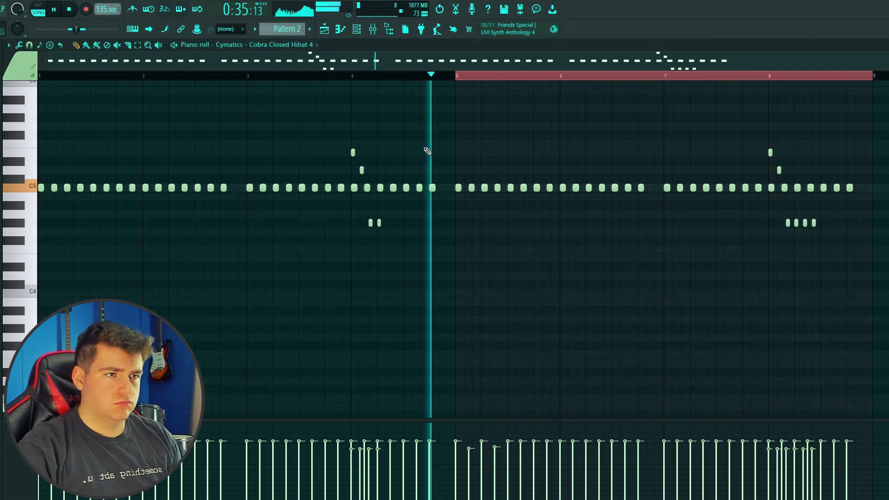
Step: Move the bar 4 hi-hat roll to beat 2 of bar 3 and delete its last G#4 note
left_click_drag(336, 135, 407, 183)
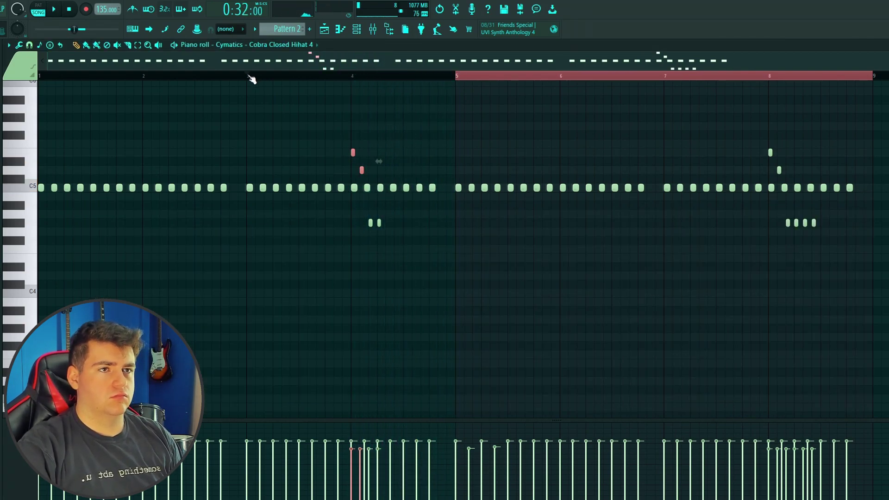
left_click_drag(323, 117, 411, 232)
left_click_drag(353, 154, 274, 153)
left_click(307, 139)
right_click(301, 223)
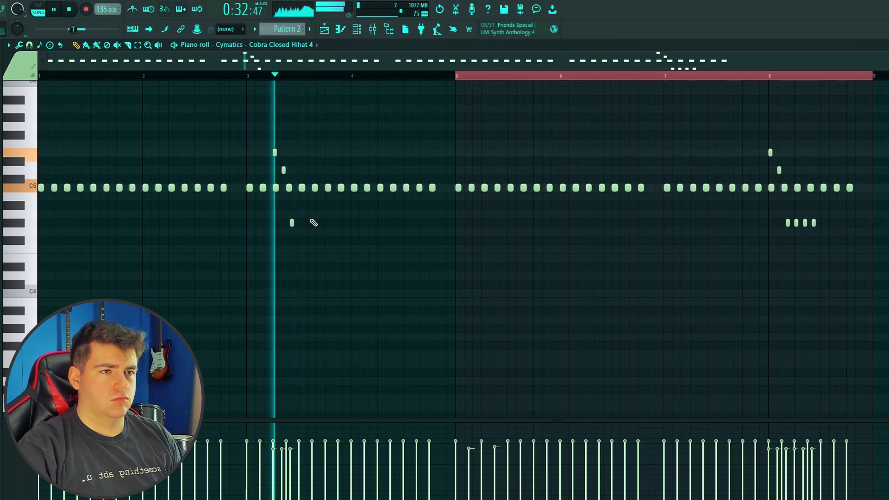
Step: Copy the three-note hi-hat roll from bar 3 to beat 2 of bar 1 and beat 2 of bar 5
key("F6")
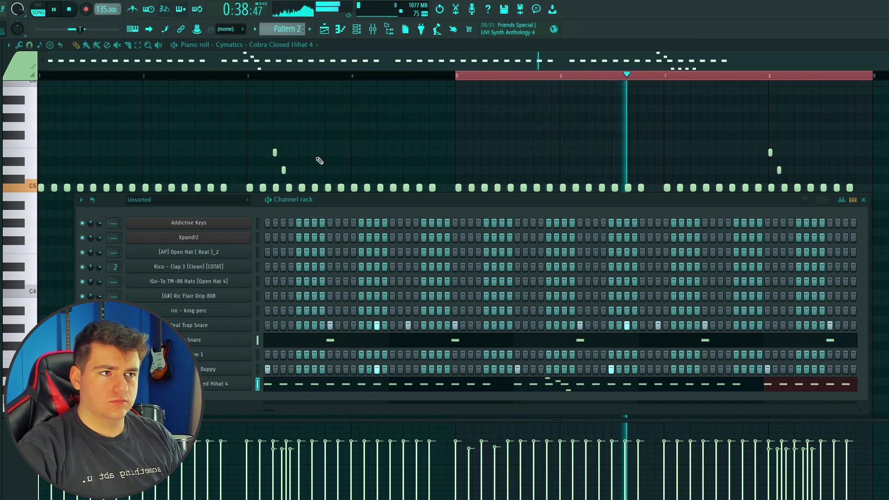
key("F6")
key("space")
left_click(292, 223)
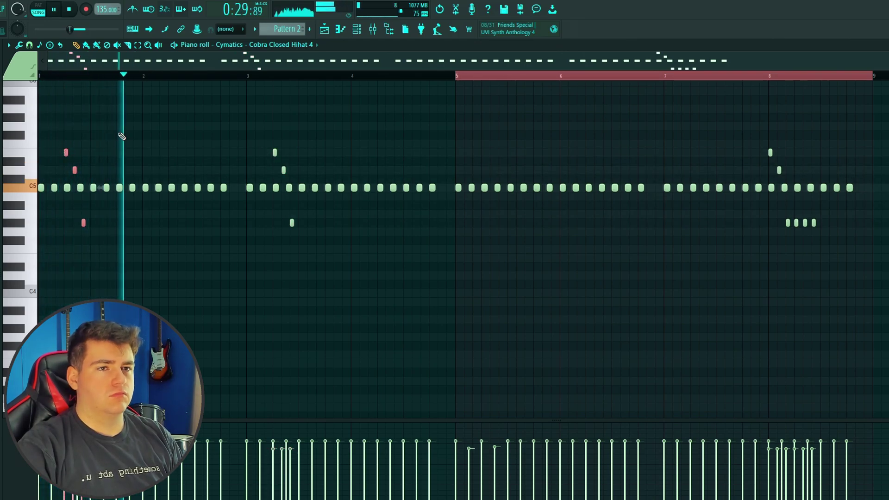
left_click_drag(336, 254, 675, 169)
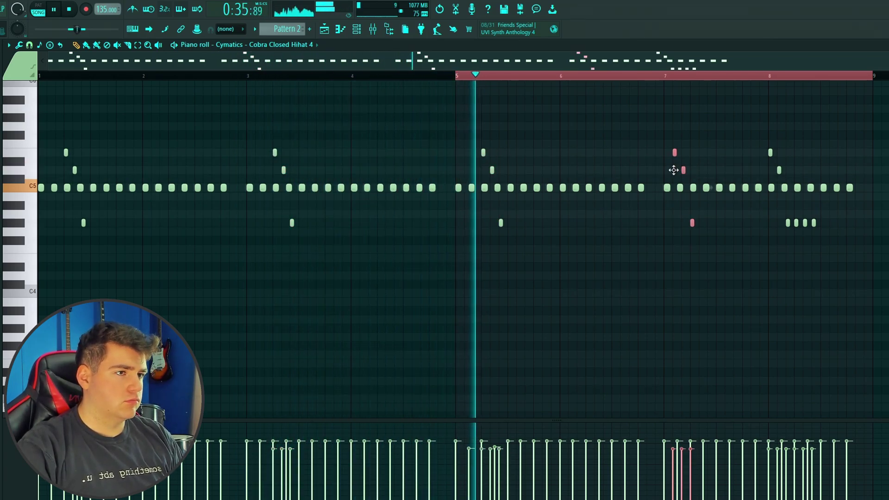
key("ctrl+z")
left_click(648, 200)
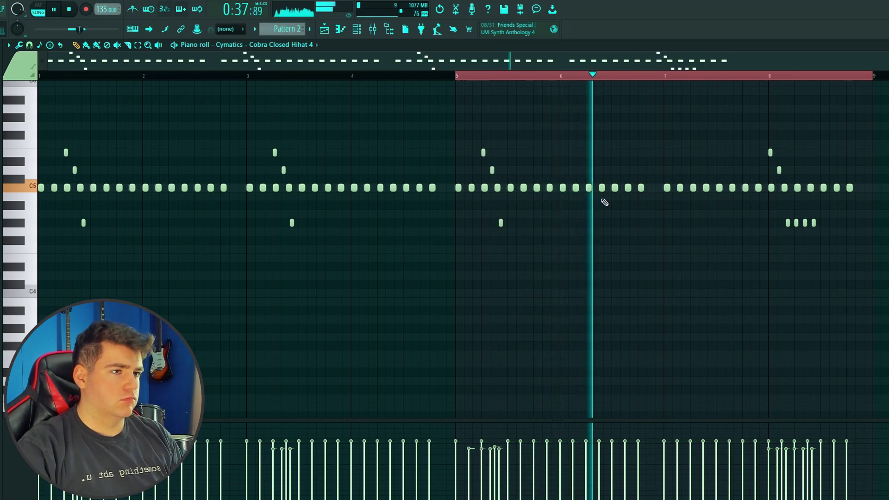
scroll(685, 224, "up", 2)
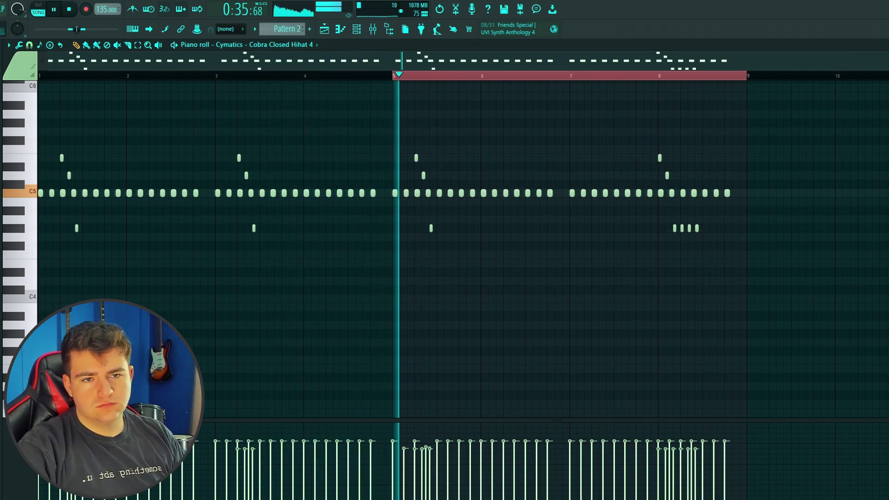
key("F6")
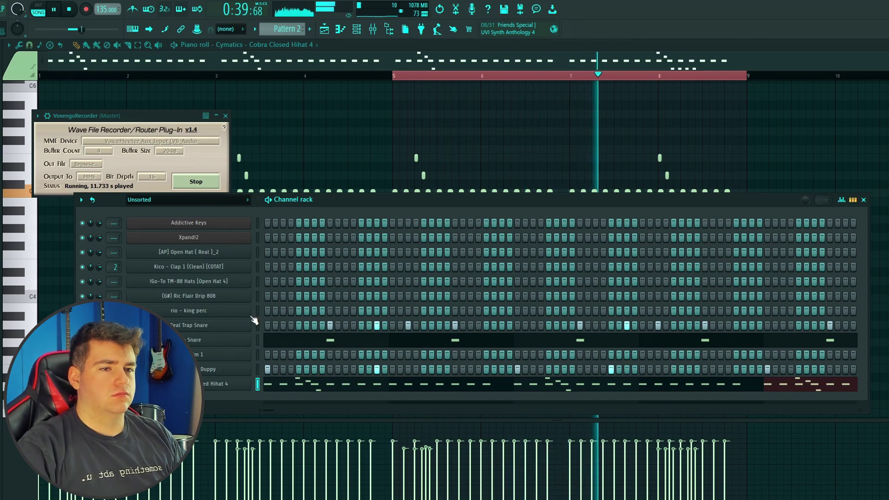
key("F6")
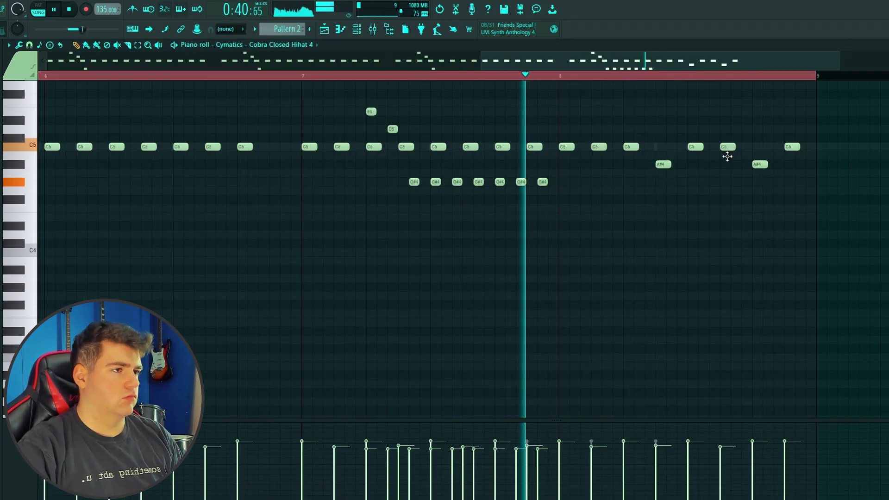
Step: Lower the next-to-last C5 hi-hat in bar 8 to A#4 and end the bar with a descending run from A#4 to F4
left_click_drag(727, 155, 728, 163)
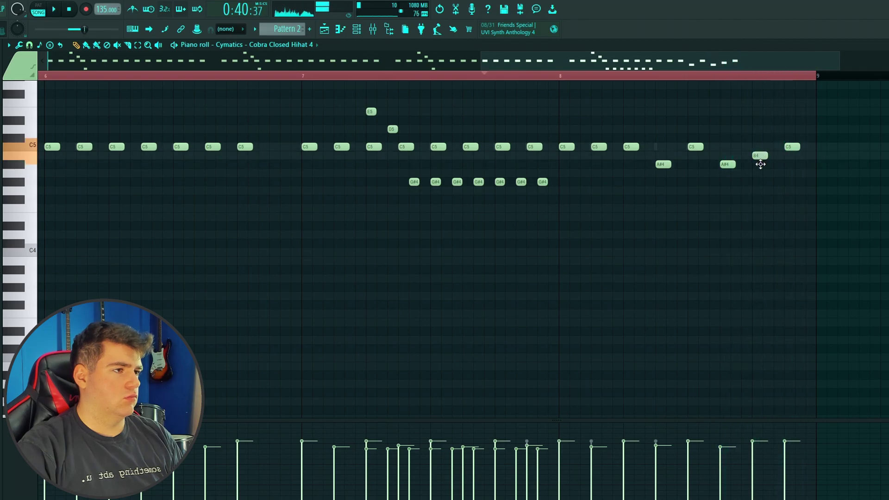
key("space")
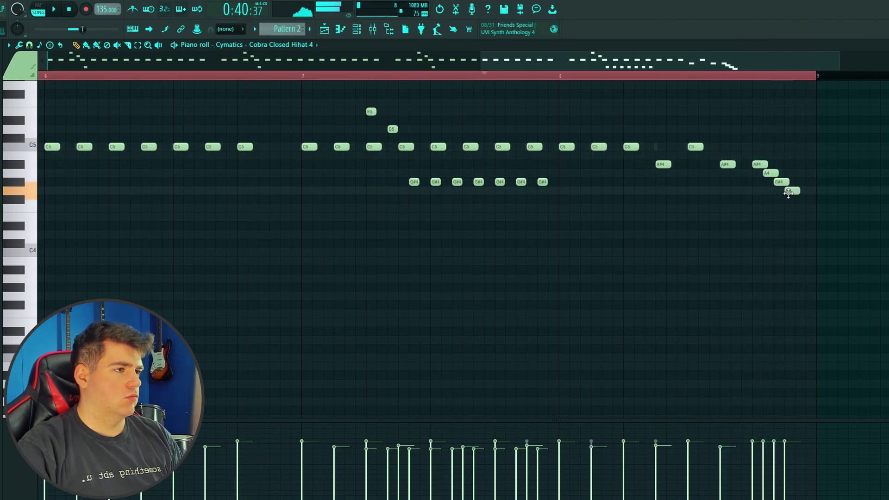
left_click(811, 208)
key("space")
Step: Remove the final F#4 and F4 notes of the bar 8 run and shorten the four remaining notes so they no longer overlap
left_click_drag(751, 157, 847, 222)
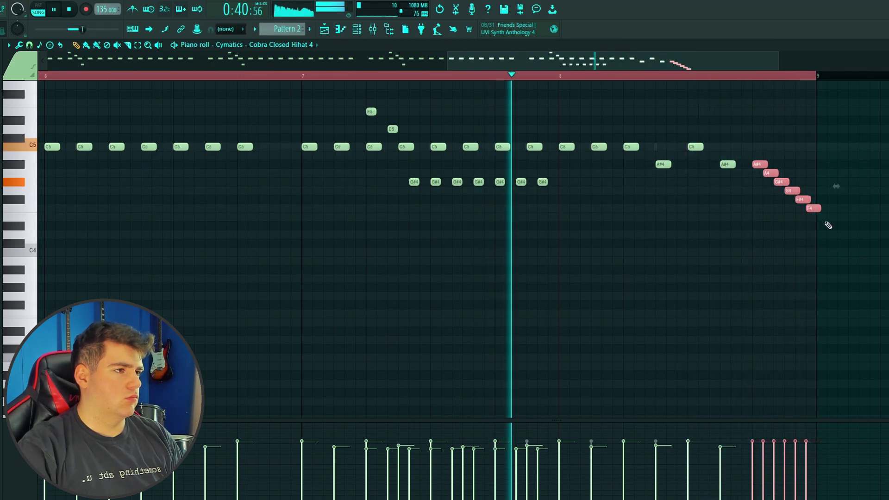
right_click(814, 208)
right_click(805, 200)
left_click_drag(829, 208, 762, 158)
scroll(798, 195, "up", 2)
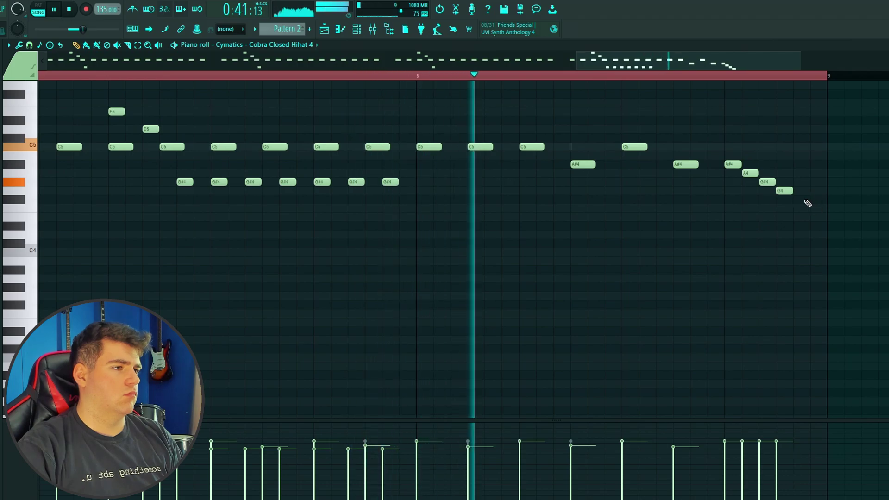
Step: Add short F#4 and F4 notes to the end of the bar 8 run and make its velocities fall gradually
left_click(799, 199)
left_click(815, 209)
left_click_drag(866, 282, 726, 141)
left_click(761, 344)
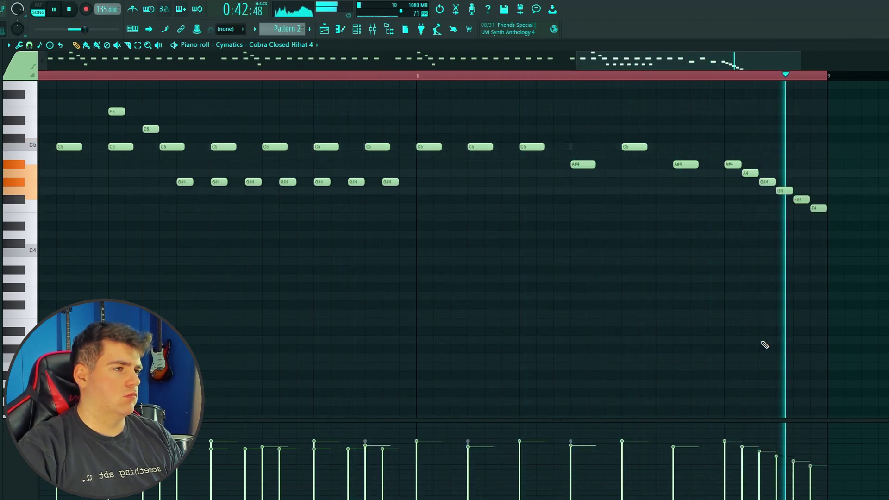
scroll(707, 338, "down", 4)
scroll(706, 338, "down", 1)
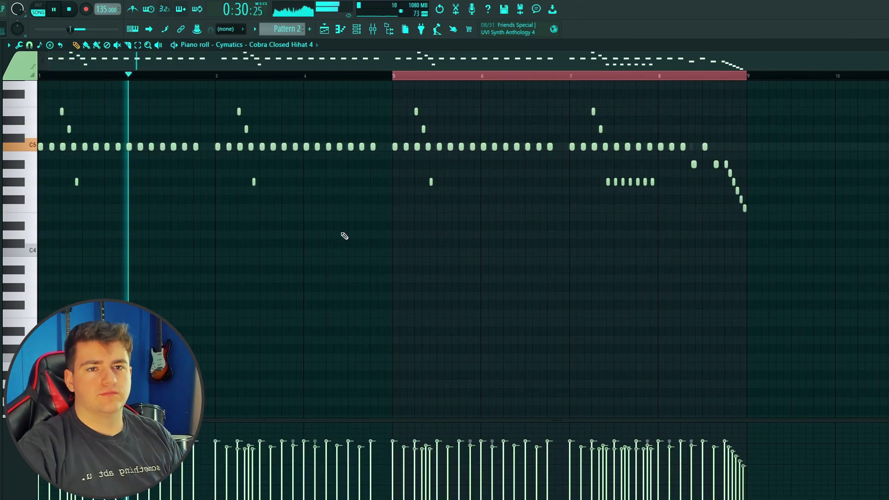
key("F6")
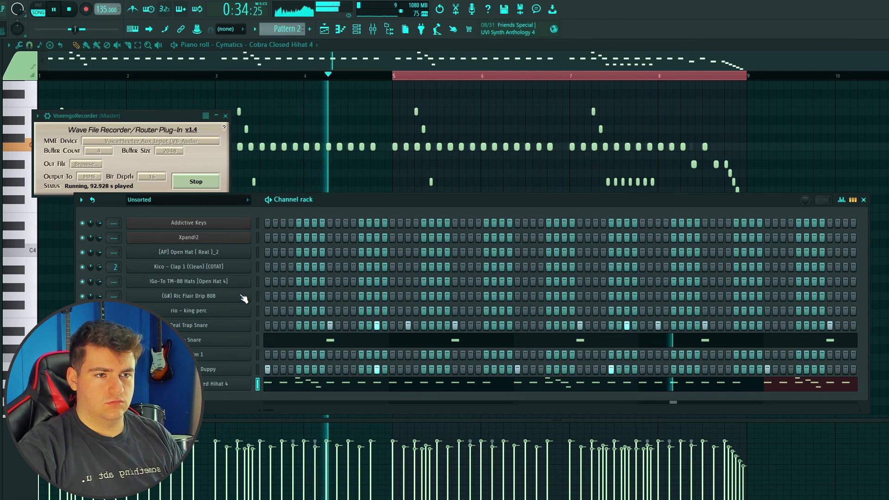
key("F6")
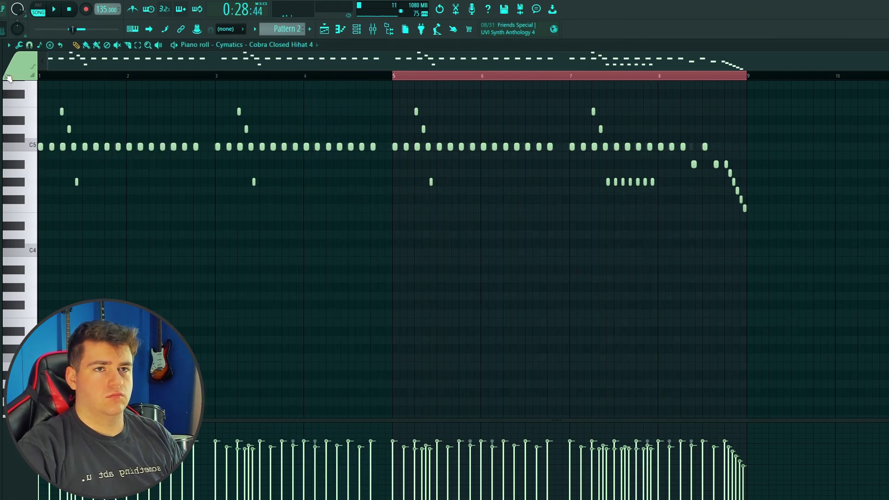
Step: Open the piano roll of the (G#) Ric Flair Drip 808 and place a G#5 note at the start of bar 1
key("F6")
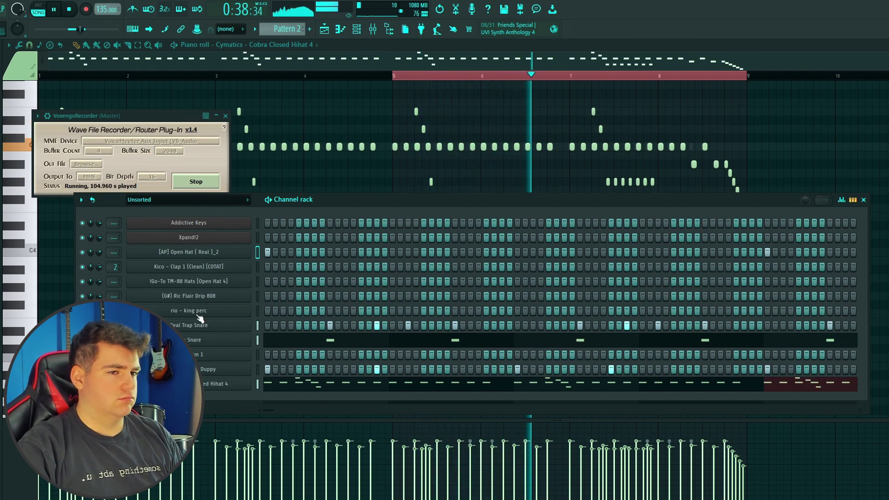
right_click(247, 301)
left_click(313, 300)
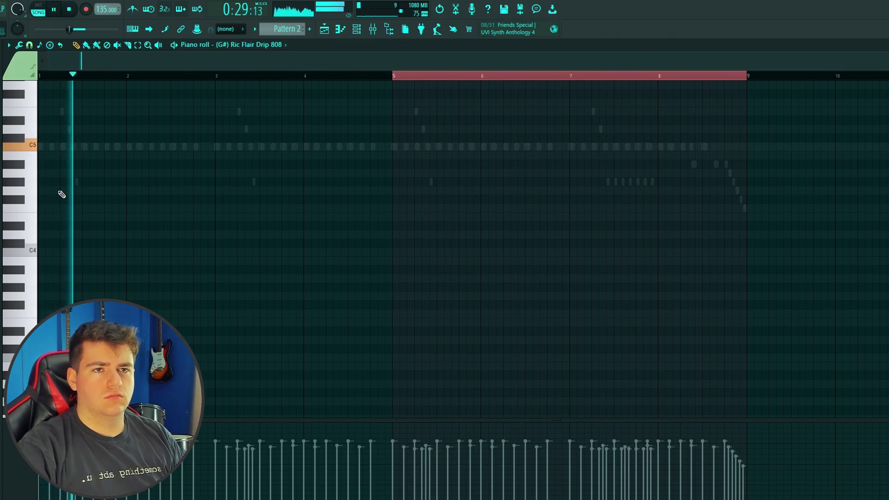
key("space")
scroll(60, 190, "up", 4)
left_click(17, 225)
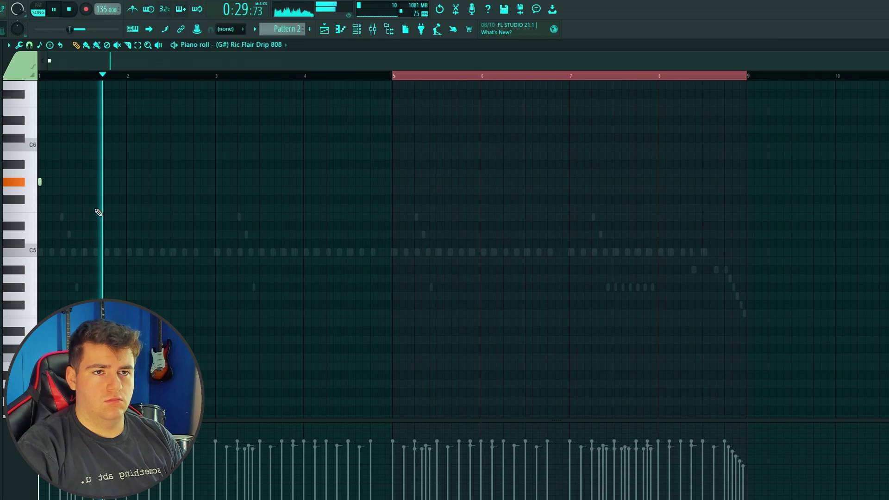
Step: With the snap set to 1/4 beat, add a D#5 808 note at the start of bar 3 and raise both notes an octave
scroll(334, 223, "up", 2)
left_click(29, 45)
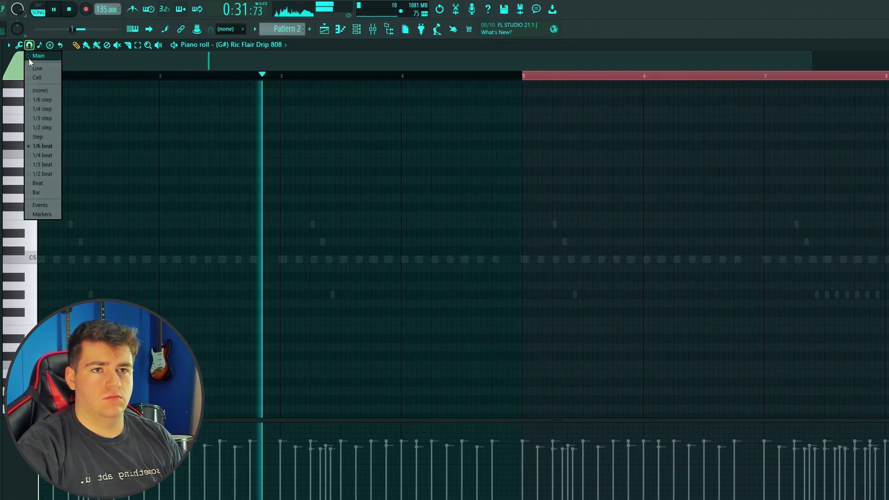
left_click(44, 155)
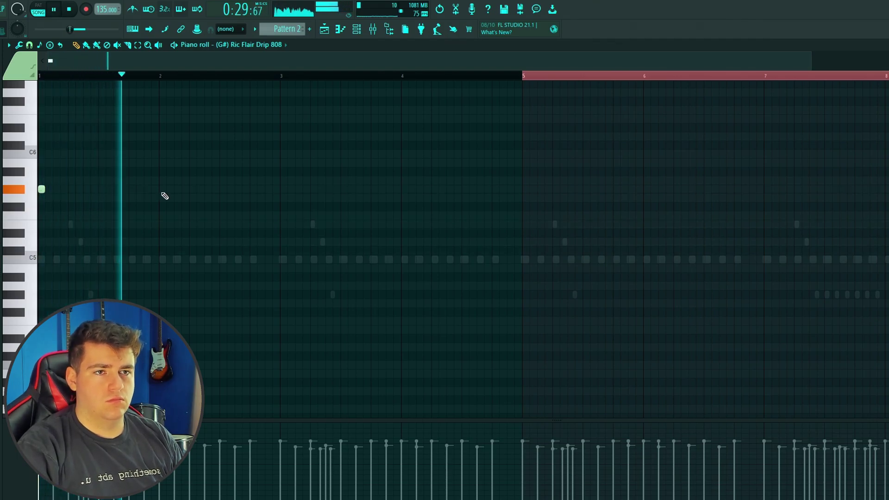
left_click(283, 232)
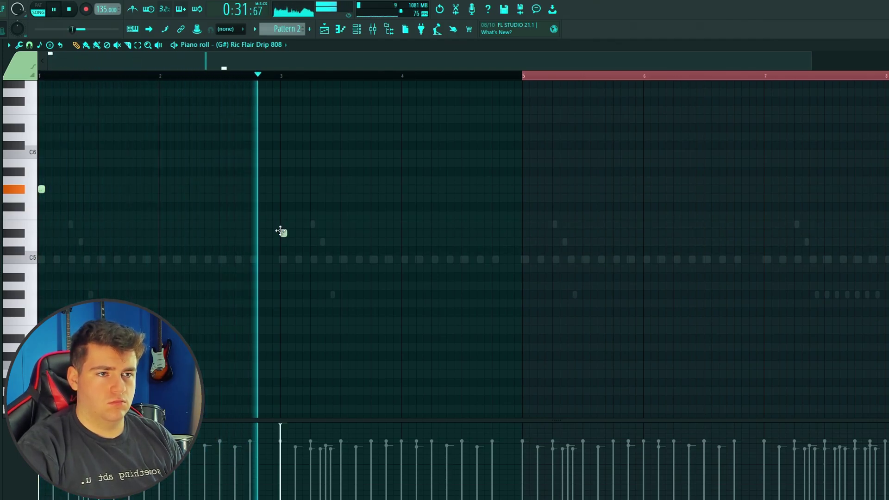
key("ctrl+Up")
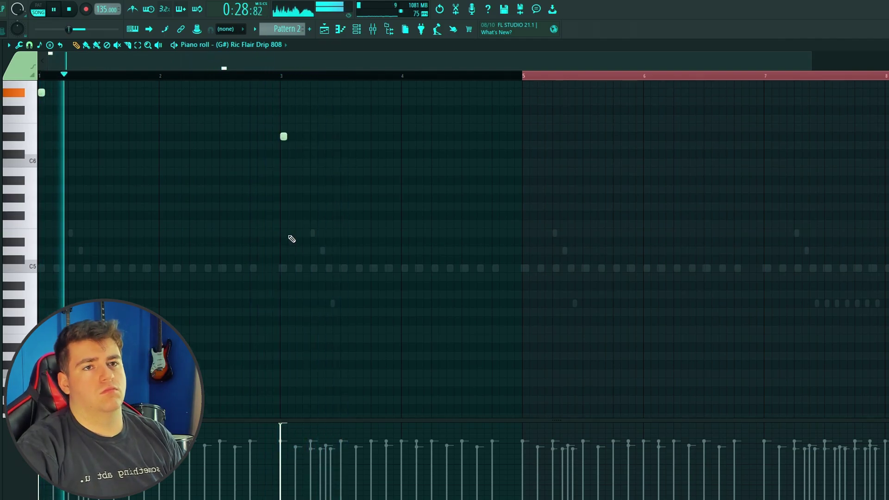
Step: Move the bar 1 808 note to E7 and add a matching E7 note at the start of bar 2
scroll(98, 264, "up", 3)
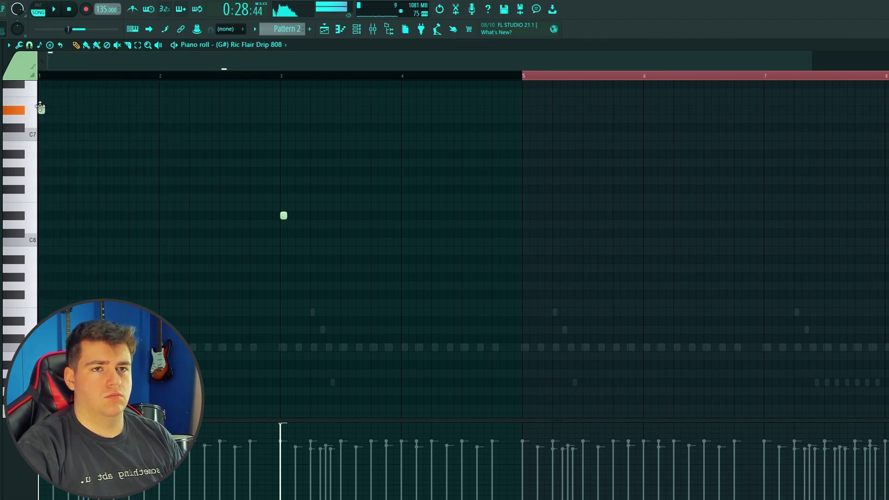
left_click(131, 101)
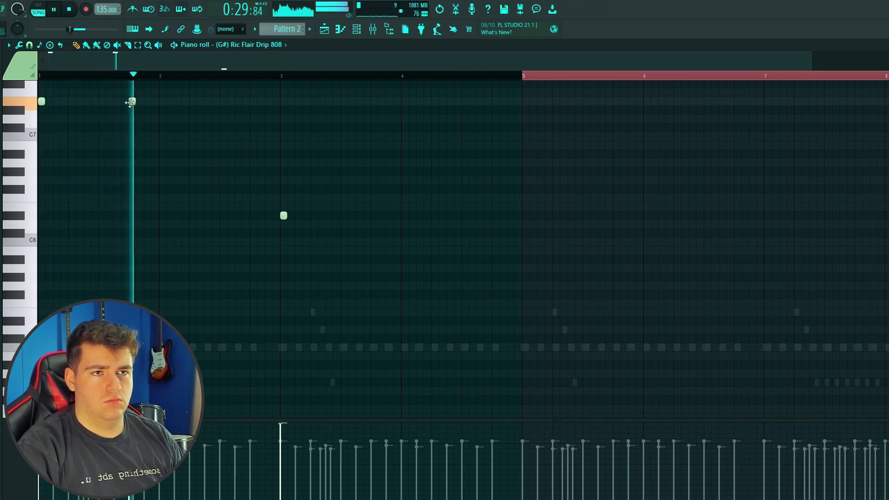
scroll(200, 214, "up", 3)
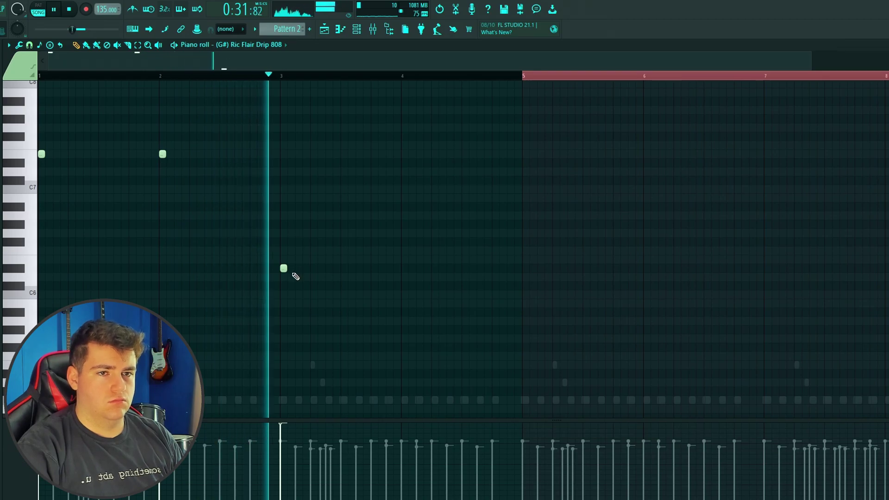
Step: Replace the low 808 note at the start of bar 3 with D#7, adding D#7 notes on beat 4 of bar 3 and beat 2 of bar 4
right_click(284, 268)
key("space")
left_click(283, 163)
left_click(286, 76)
left_click(374, 163)
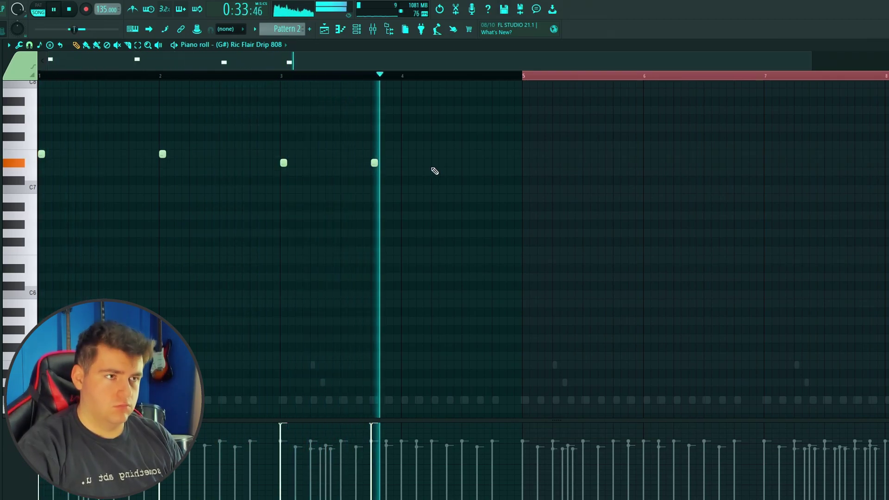
left_click(435, 162)
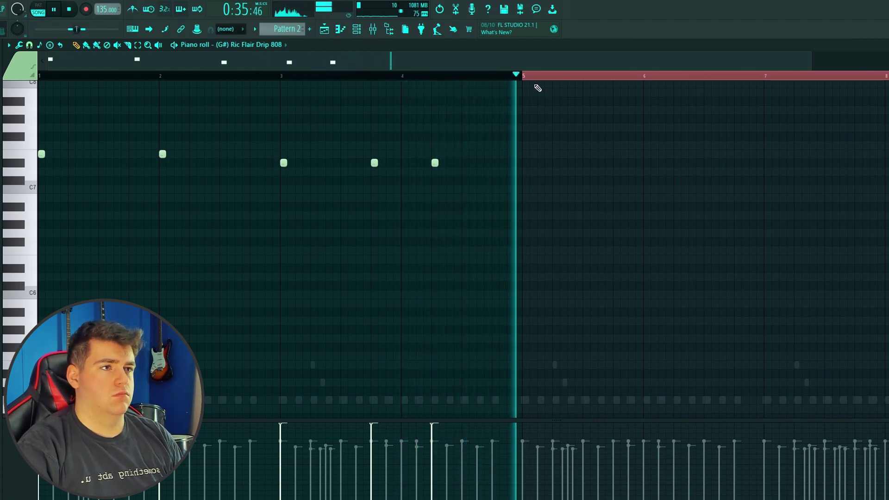
Step: Place the later E7 notes on beat 4 of bar 1 and beat 2 of bar 2, and duplicate the four-bar 808 line into bars 5–8
key("space")
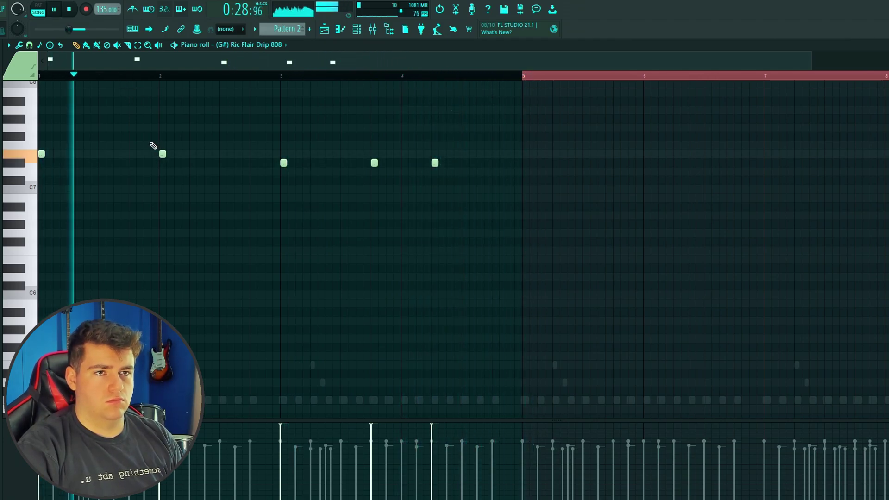
left_click(193, 155)
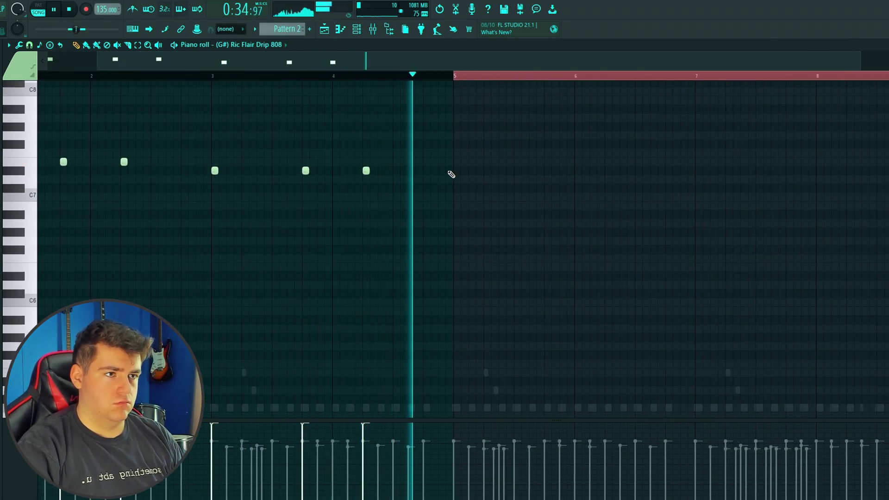
key("ctrl+a")
key("ctrl+b")
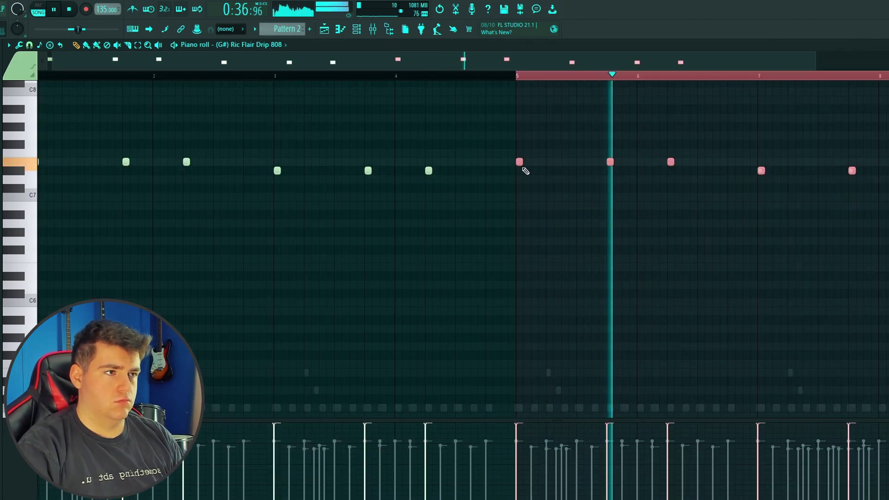
Step: Extend every 808 note to the start of the following one and lower the whole line two octaves to E5 and D#5
key("ctrl+l")
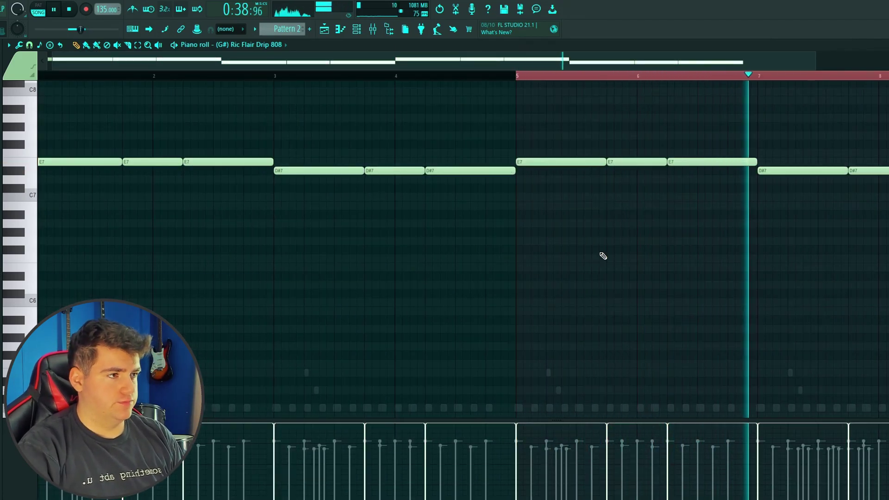
key("ctrl+Down")
key("ctrl+Down")
scroll(707, 255, "down", 2)
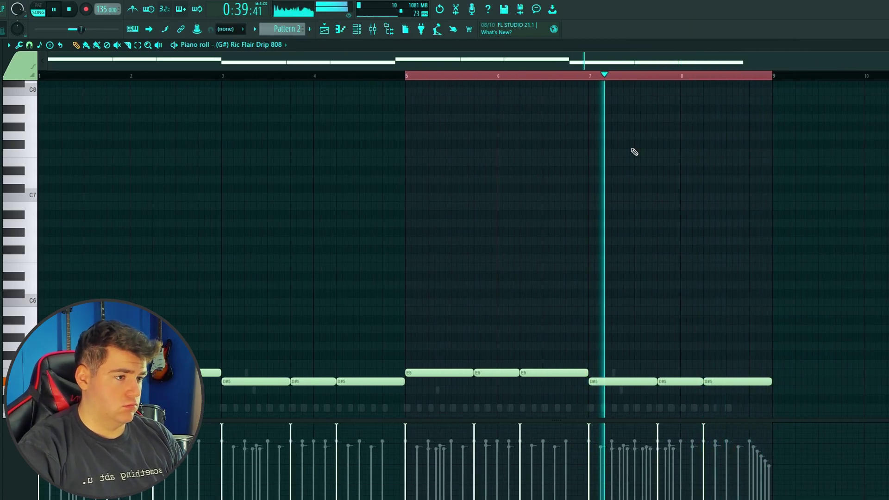
scroll(744, 304, "up", 2)
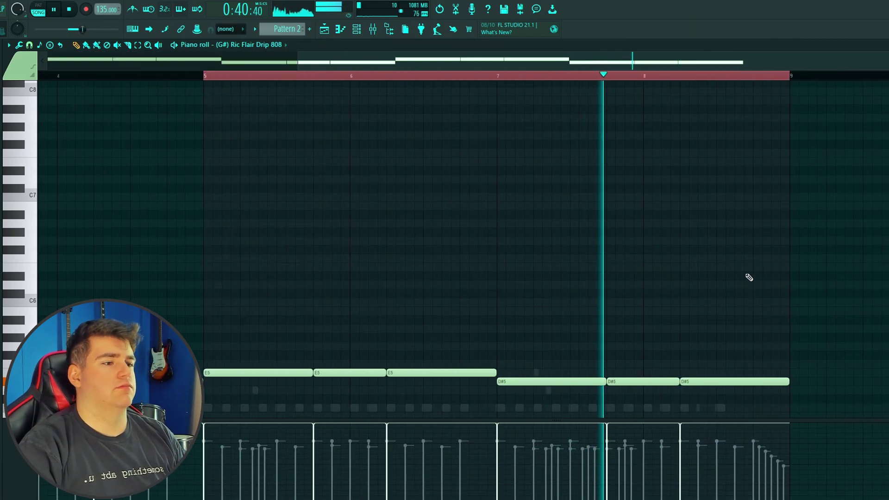
Step: Shorten the last 808 note in bar 8 and add another D#5 note midway through beat 3
scroll(557, 349, "right", 3)
left_click_drag(557, 349, 531, 337)
left_click(533, 338)
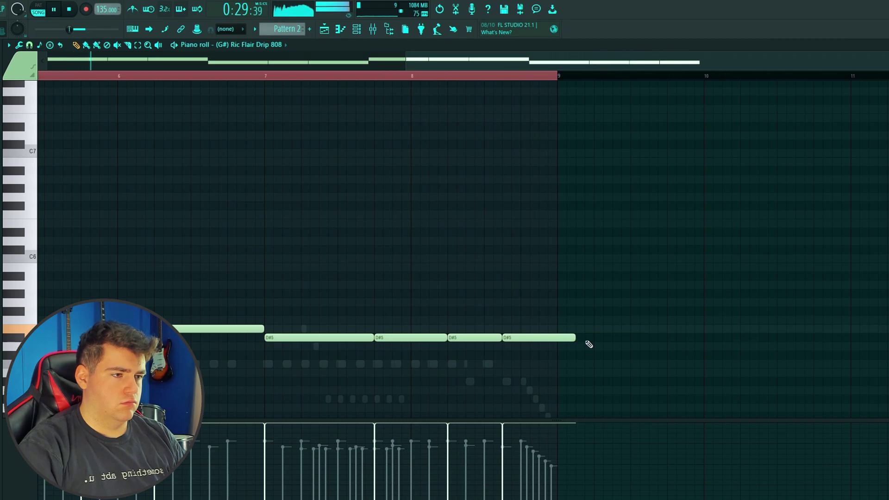
Step: Program !Go-To TM-88 open hat hits on beat 4 of bars 1 and 3 and beat 2 of bars 2 and 4, and open its piano roll
key("F6")
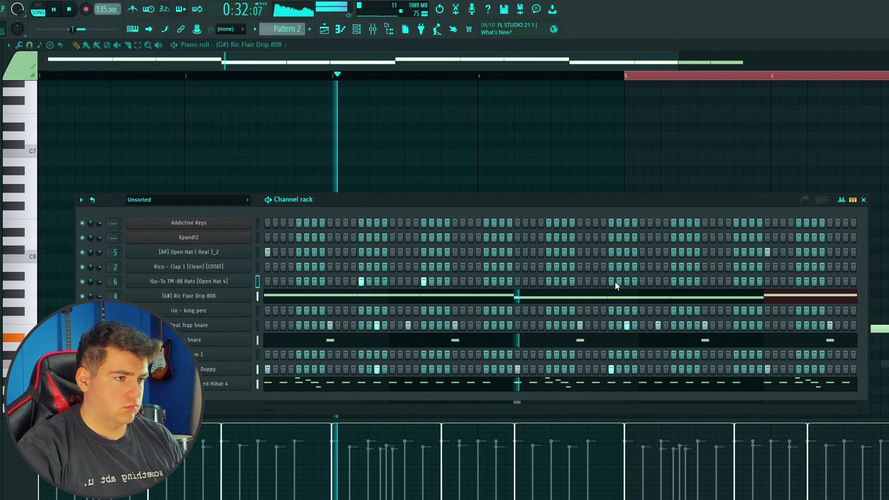
scroll(509, 269, "right", 3)
scroll(533, 278, "right", 1)
right_click(238, 280)
left_click(287, 280)
key("space")
key("space")
scroll(612, 155, "down", 2)
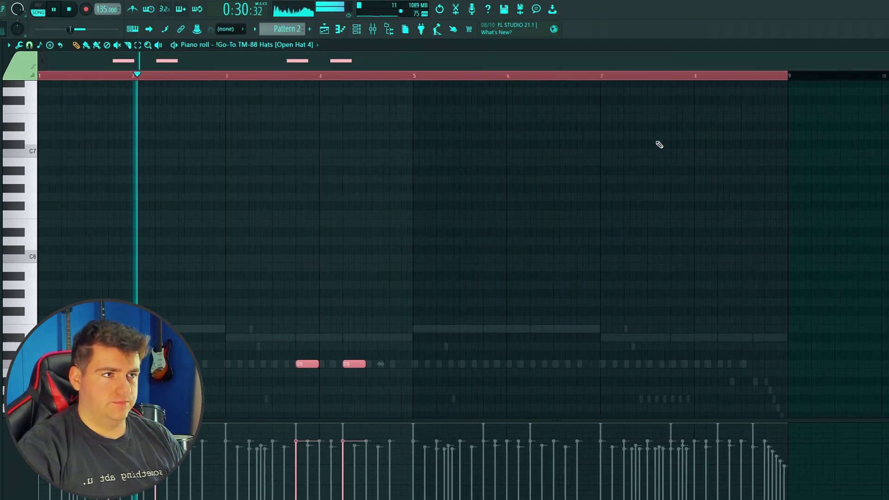
Step: Duplicate the open hat notes of bars 1–4 into bars 5–8 and return to the channel rack
left_click_drag(41, 76, 393, 95)
key("ctrl+b")
key("F6")
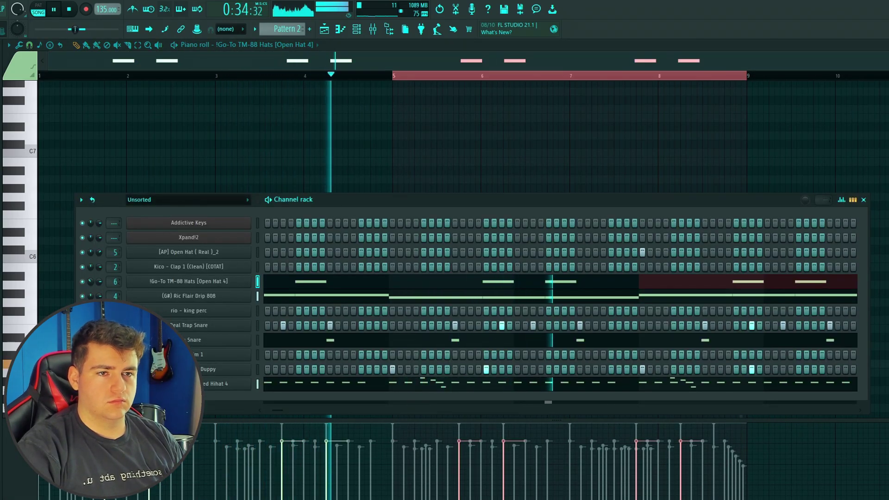
Step: Shape the volume envelope of the !Go-To TM-88 open hat by raising its hold
left_click(188, 281)
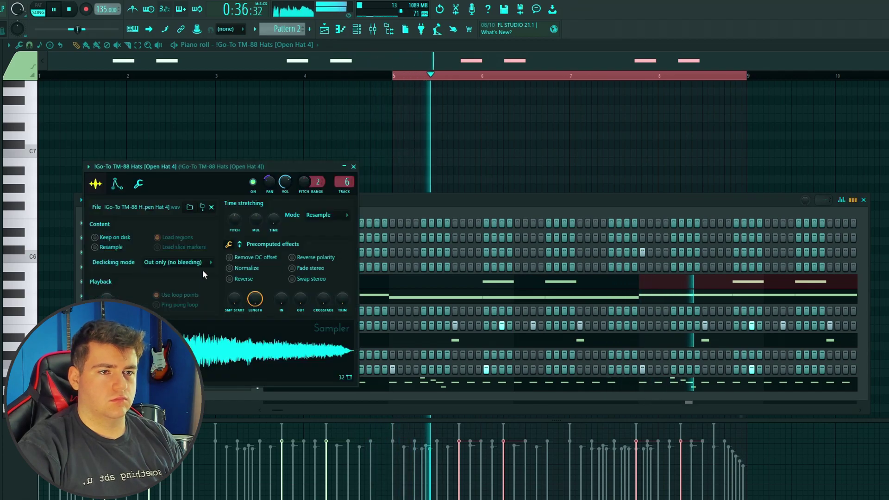
left_click(117, 184)
left_click_drag(115, 280, 131, 259)
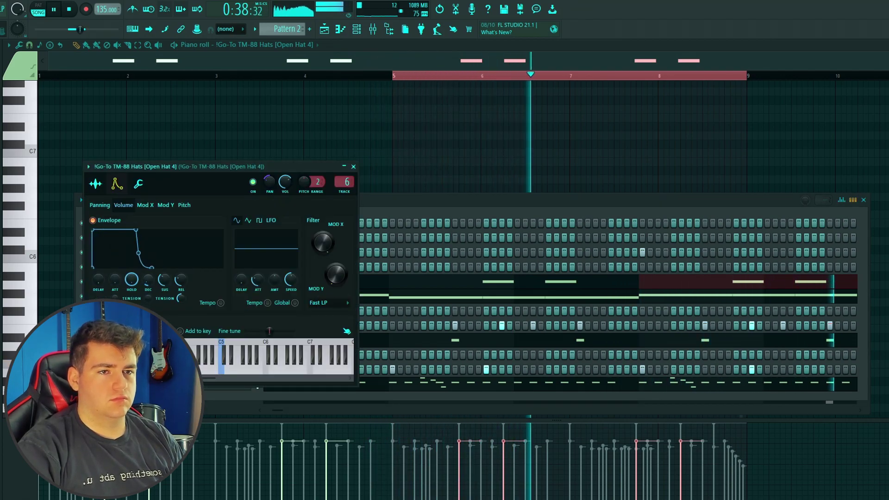
left_click(354, 167)
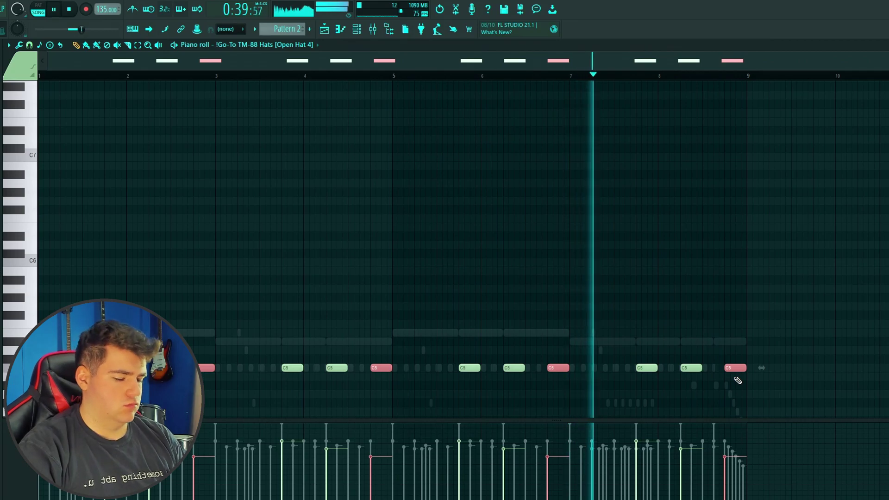
Step: Lower the open hat notes on beat 4 of bars 2, 4, 6 and 8 by five semitones to G4
key("shift+Down")
key("shift+Down")
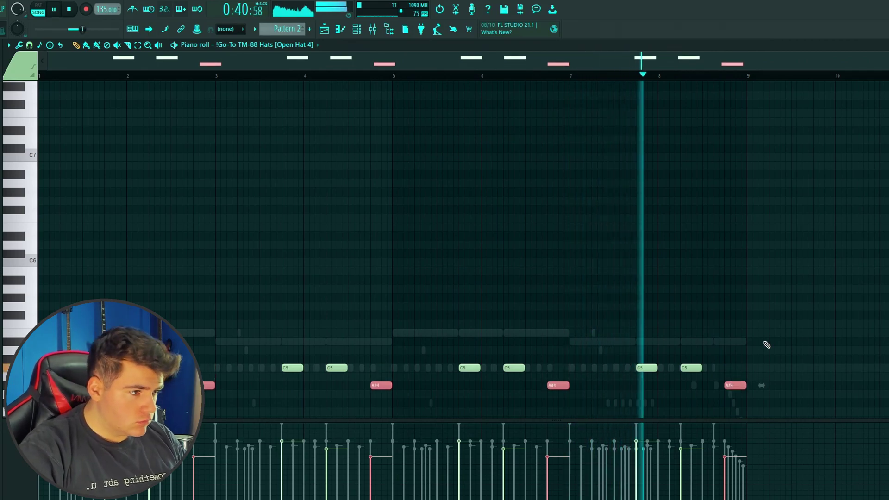
left_click(737, 315)
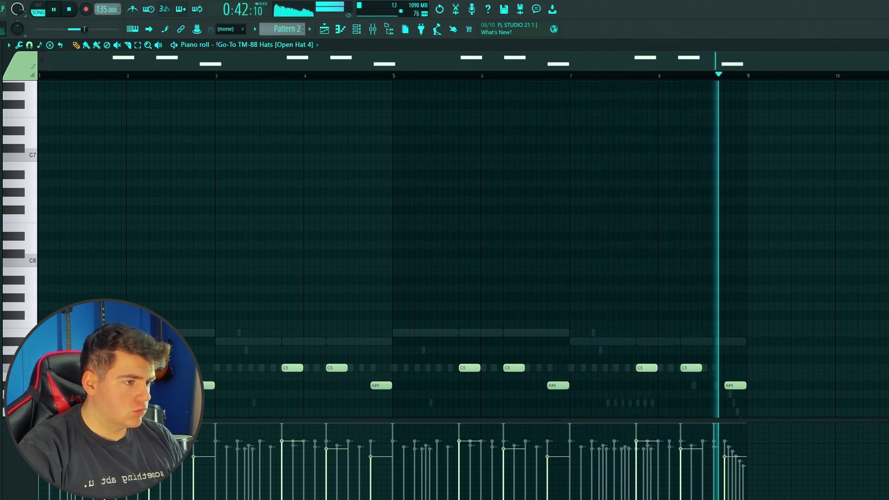
left_click_drag(768, 391, 200, 396)
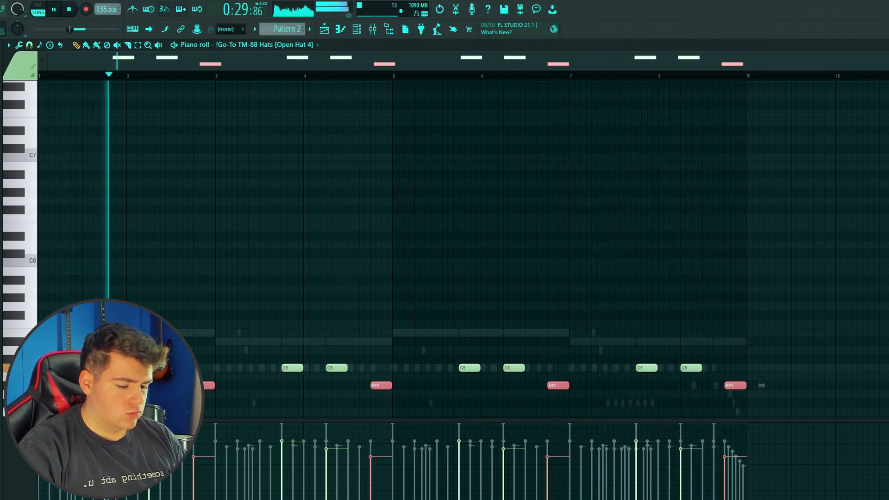
key("shift+Down")
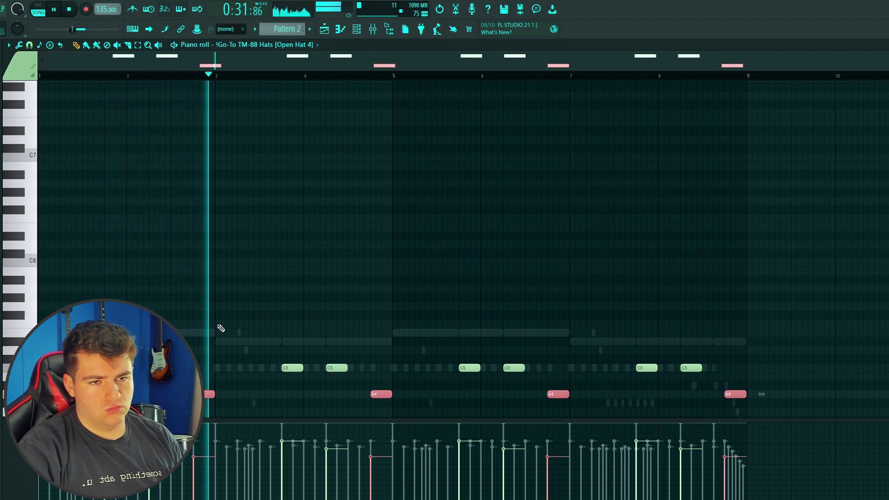
scroll(219, 328, "down", 2)
key("shift+Down")
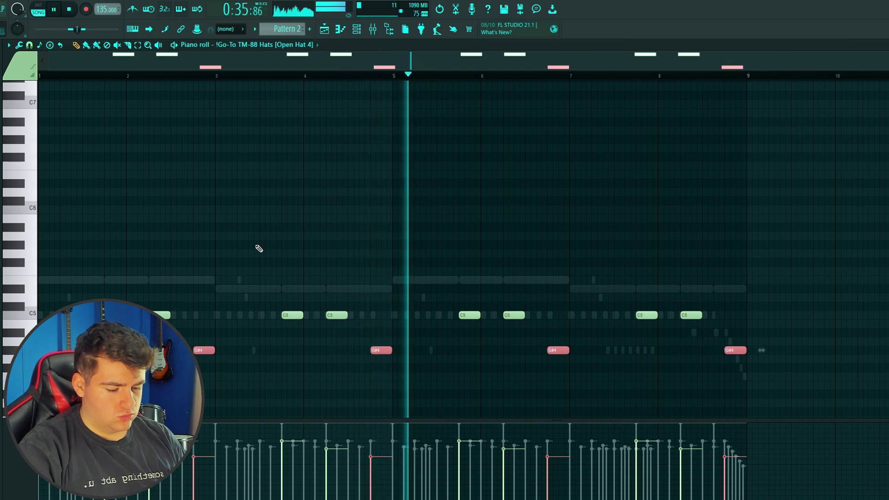
key("shift+Down")
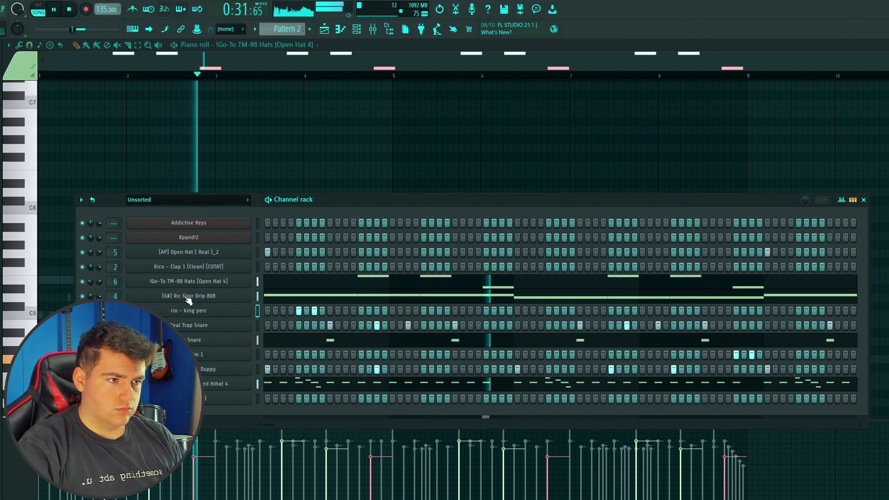
Step: Move the pair of percussion hits from bar 4 to beat 2 of bar 3, and put two hits on the lowest channel at beat 4 of bar 4
left_click(737, 354)
left_click(752, 354)
left_click(736, 399)
left_click(752, 399)
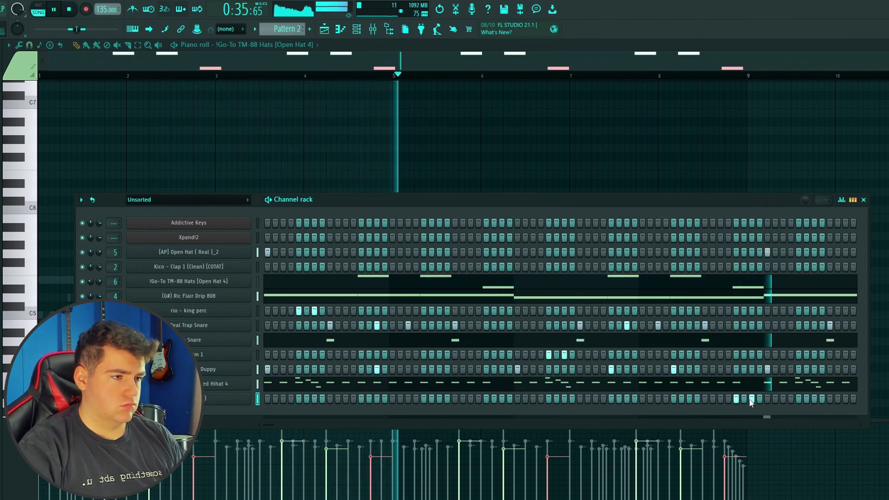
Step: Shift the second hit of the bar 4 percussion pair one step later, onto the third step of beat 4
scroll(674, 376, "right", 3)
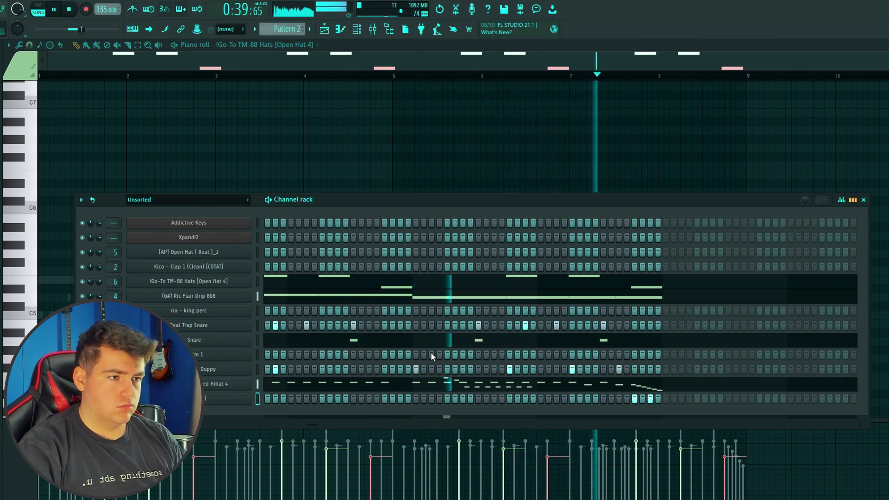
scroll(375, 380, "left", 2)
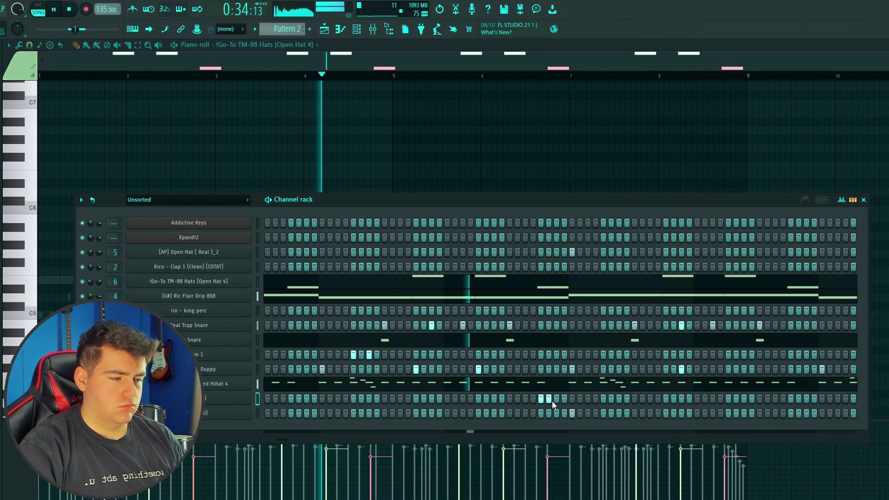
left_click(550, 399)
key("space")
key("space")
left_click(557, 399)
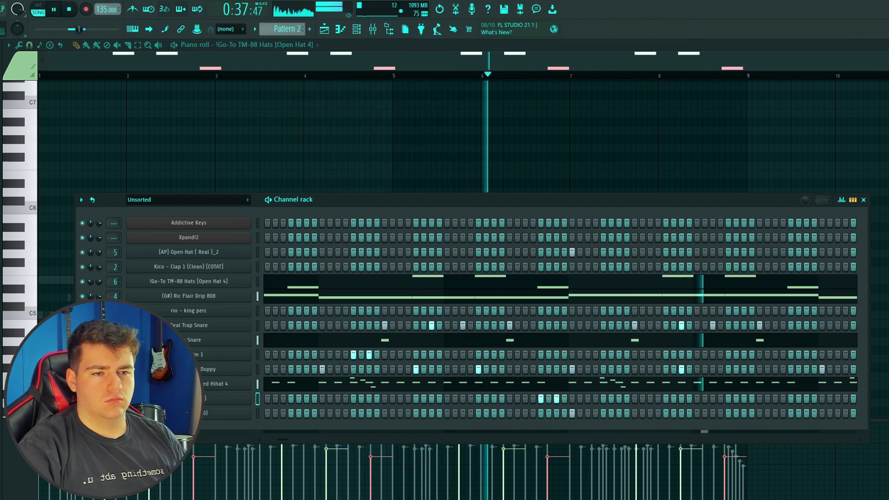
Step: Add the RC (12) sample as a channel with two hits on beat 2 of bar 5, and sequence hits on the channel below it
key("space")
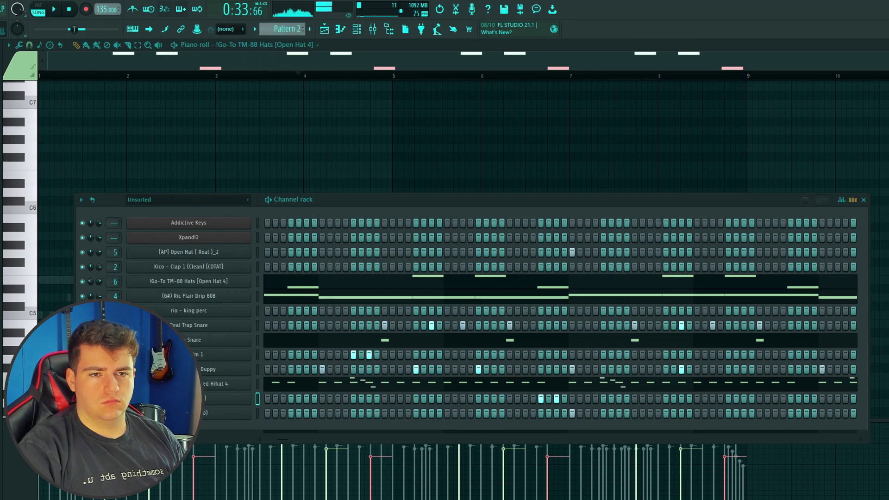
left_click_drag(226, 440, 227, 456)
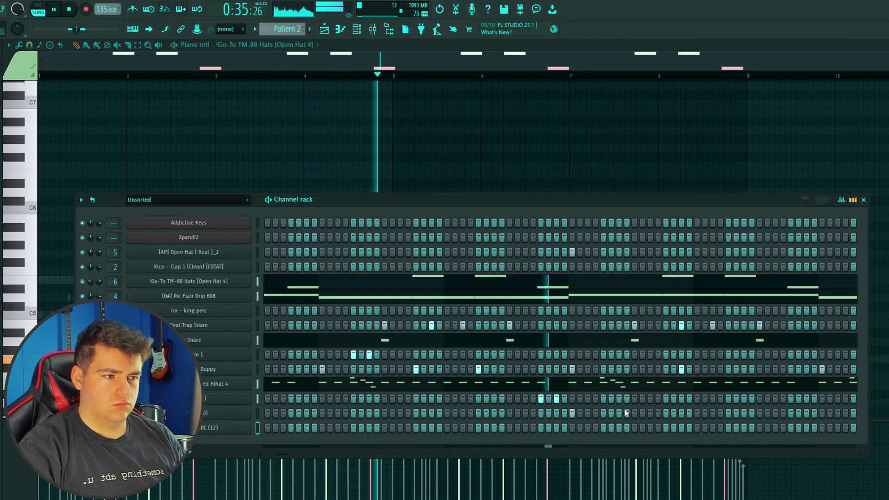
scroll(588, 430, "right", 3)
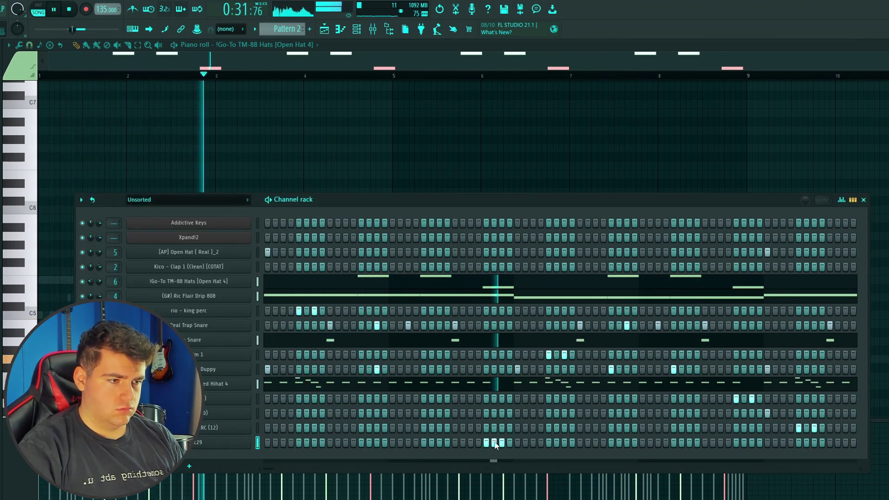
left_click(579, 443)
left_click(595, 442)
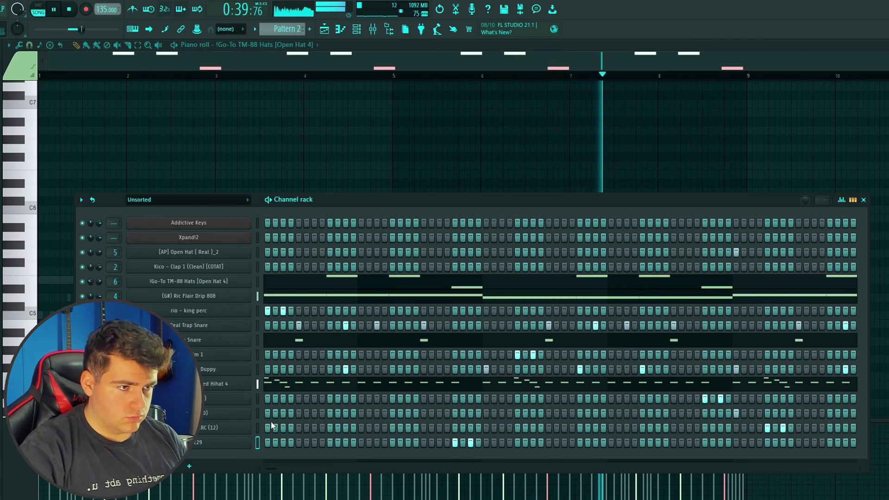
Step: Add the ESW Organic Percussion -Timbale Flam 01 sample as a channel, place one hit on step 11 of bar 5 and check its sampler settings
key("F9")
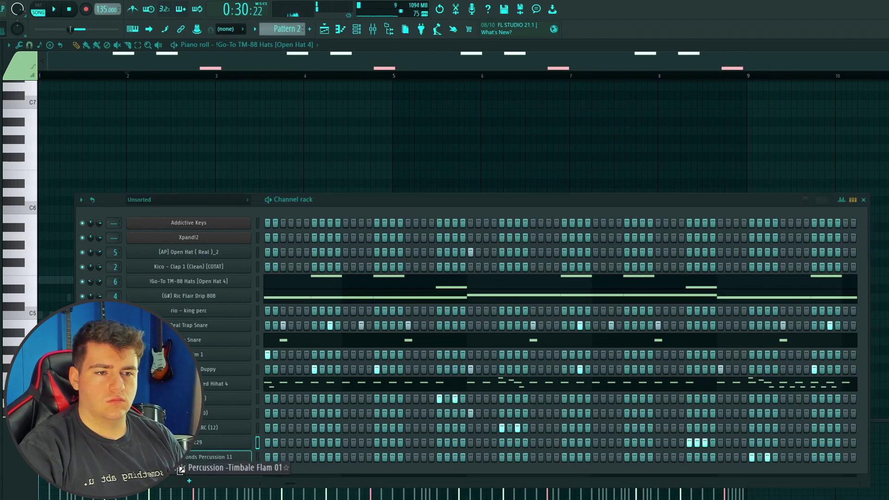
left_click_drag(181, 470, 189, 465)
left_click(392, 76)
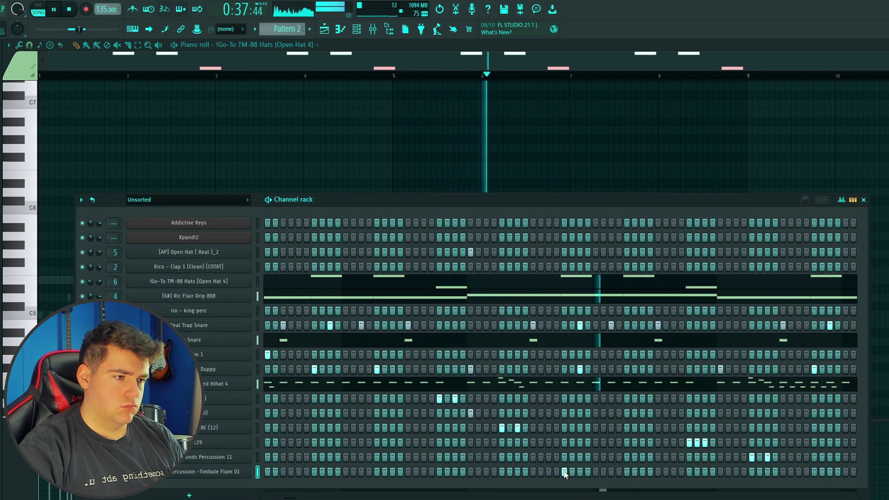
key("space")
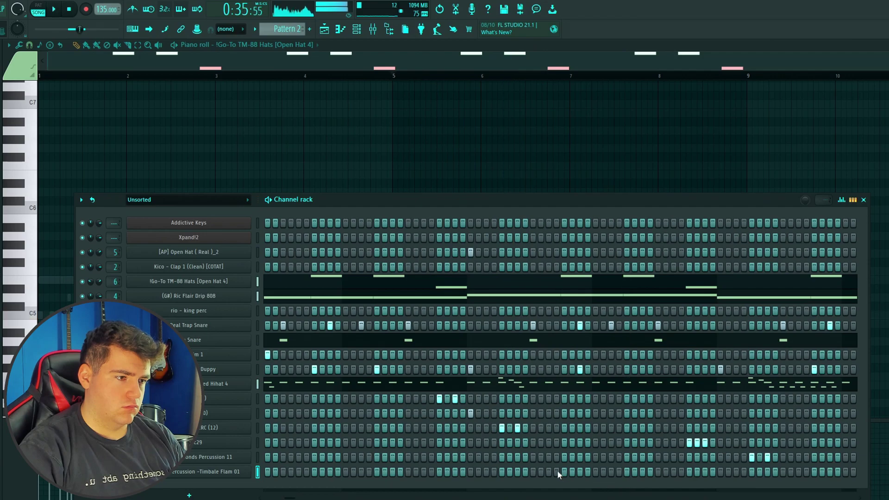
left_click(549, 472)
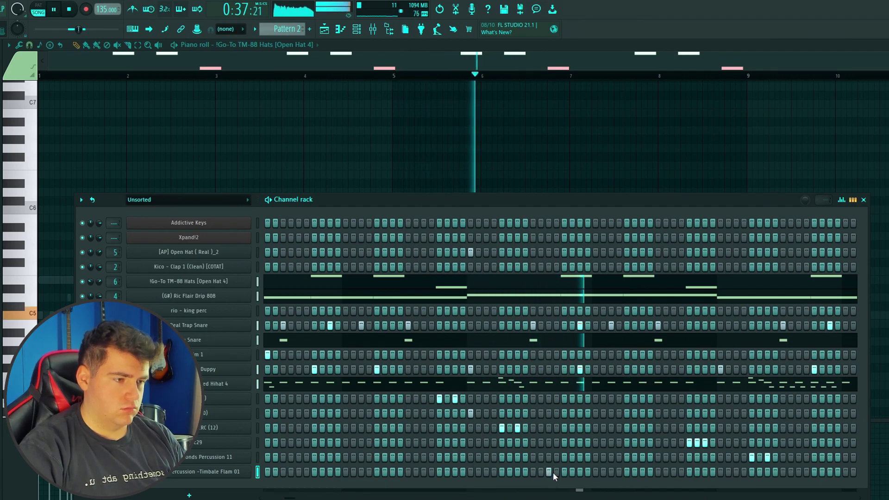
left_click(208, 472)
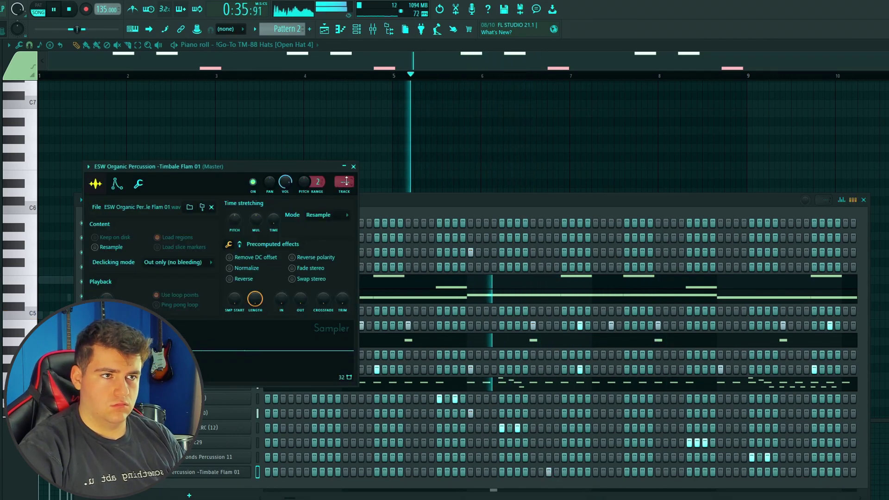
left_click(353, 168)
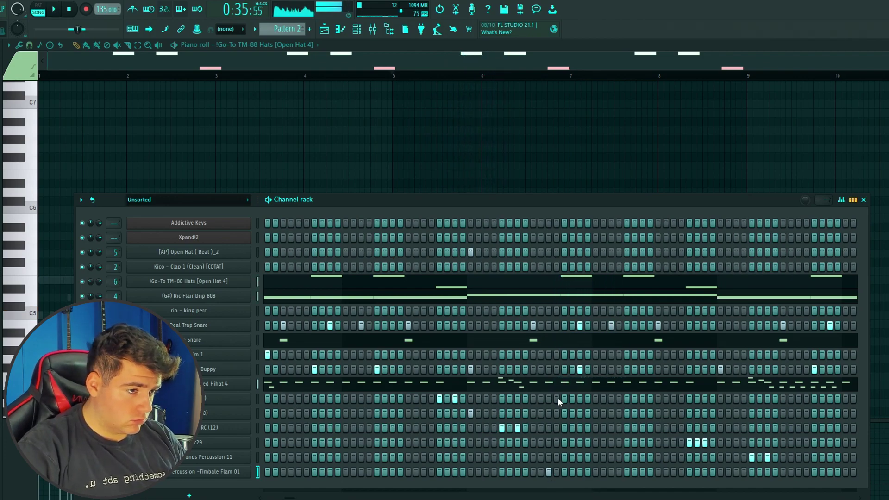
Step: Add an extra kick hit on the first step of beat 4 in bar 5 of the [ARDIST] Kick - Duppy channel
left_click(564, 369)
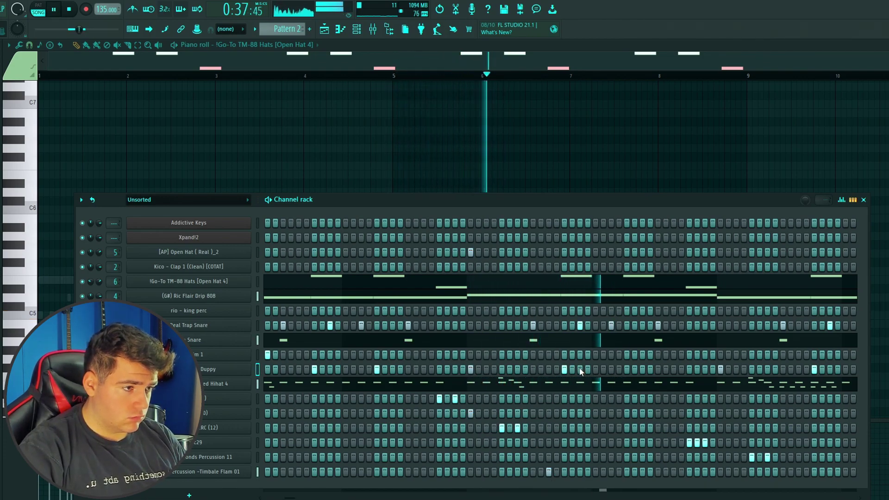
left_click_drag(478, 490, 376, 490)
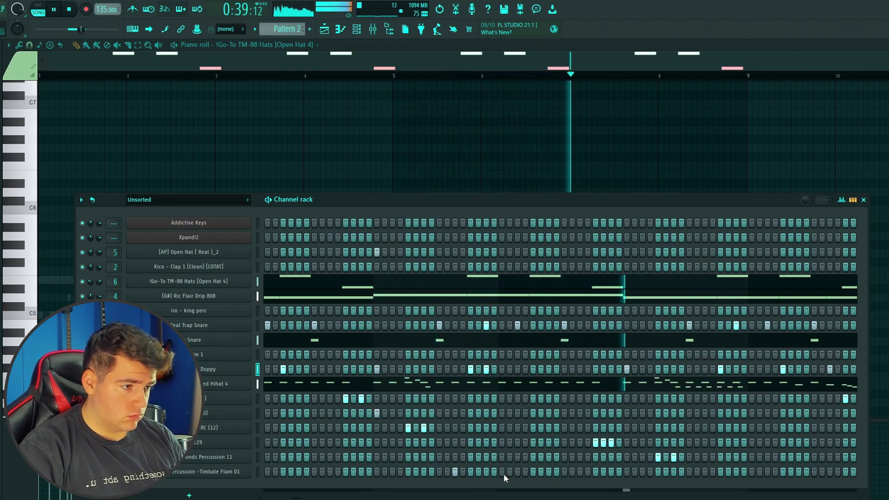
scroll(733, 485, "right", 5)
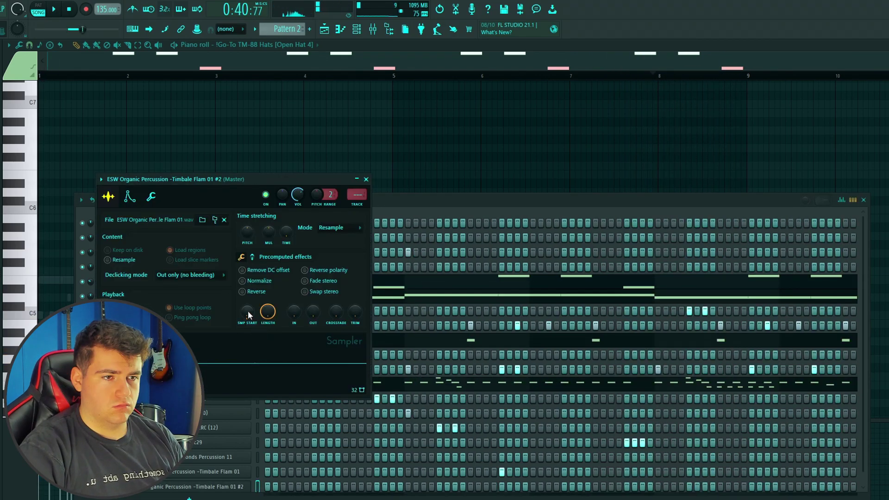
Step: Close the Timbale Flam 01 #2 sampler settings, replay from bar 2 and place a Timbale Flam 01 hit on beat 4 of bar 2
left_click(366, 179)
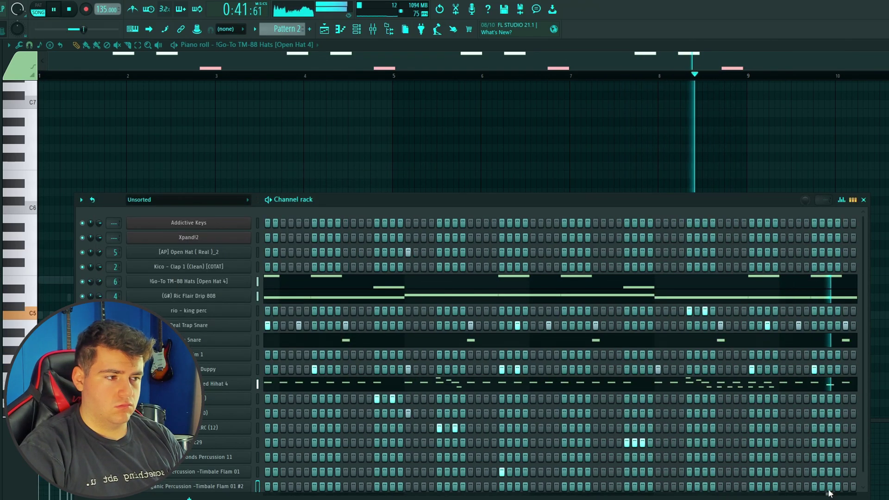
scroll(535, 469, "right", 3)
scroll(561, 462, "down", 1)
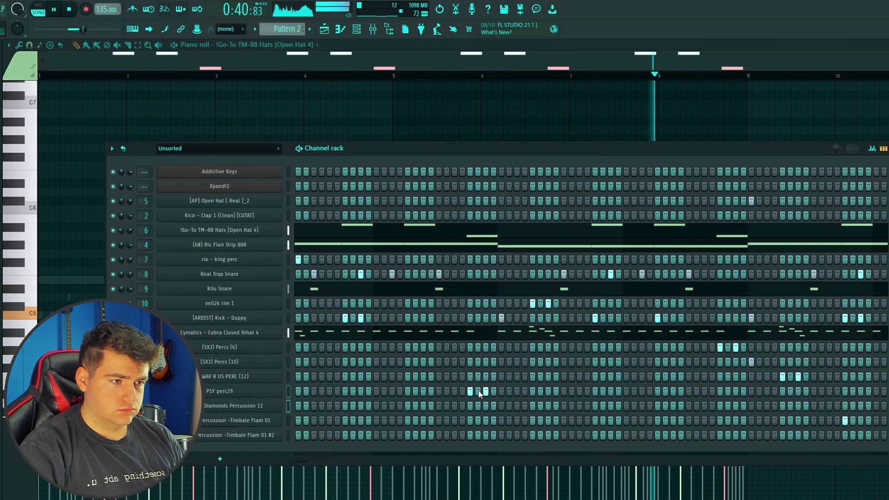
left_click(130, 76)
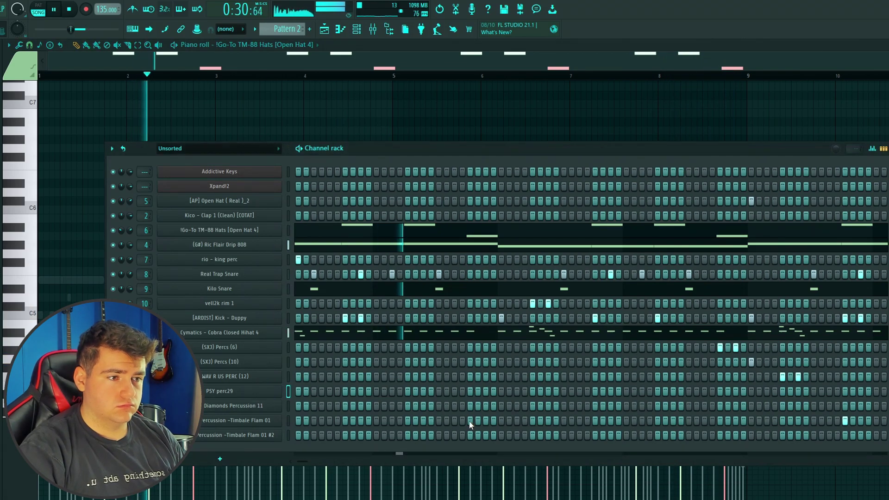
key("space")
key("space")
left_click(470, 420)
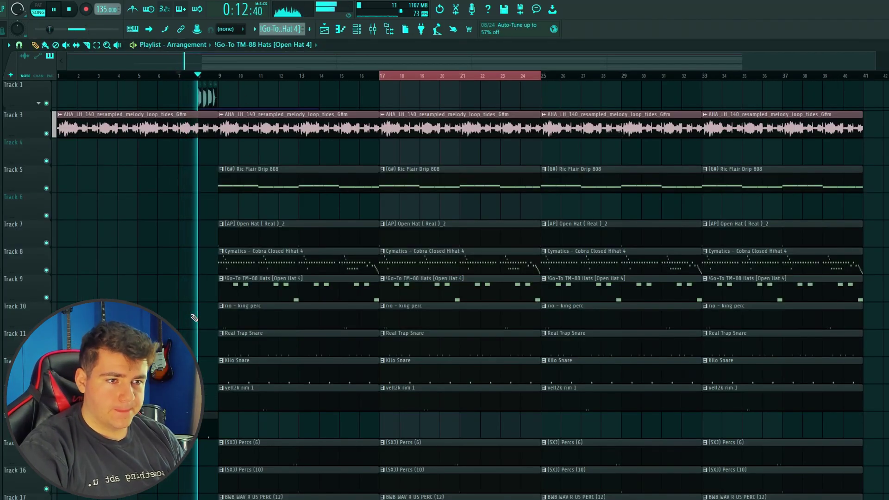
scroll(190, 315, "down", 2)
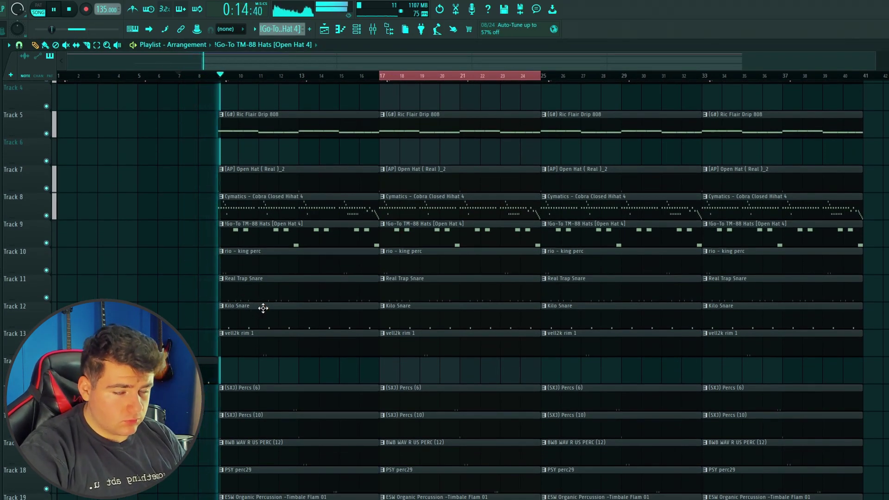
right_click(308, 321)
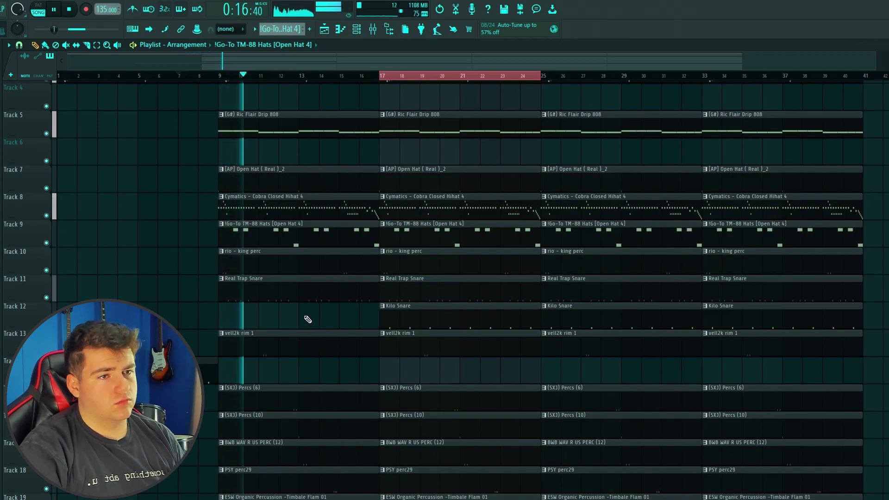
key("ctrl+z")
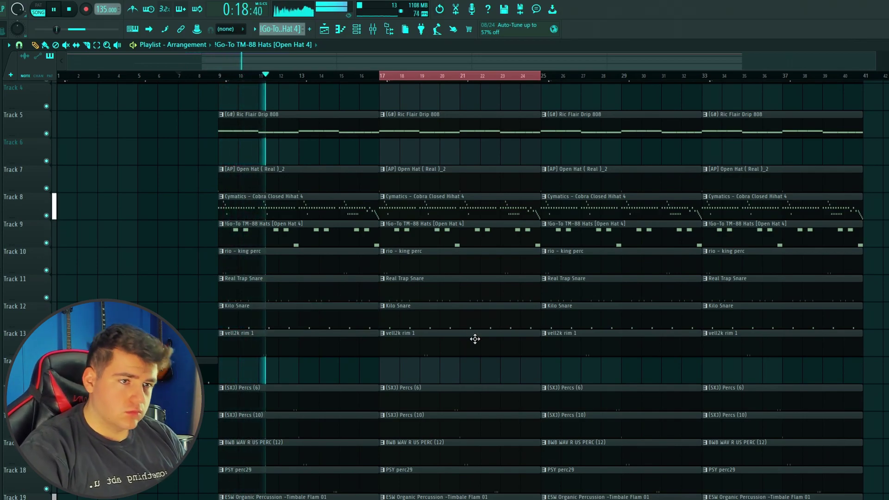
Step: Lower the mixer levels of (SXJ) Percs (10) to -3.7, BWB WAV R US PERC (12) to -1.6 and (SXJ) Percs (6) to -1.3
key("F9")
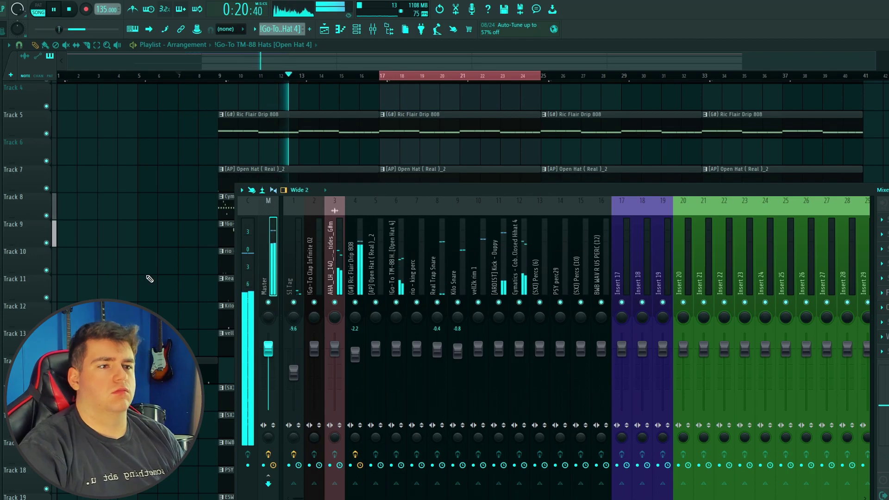
left_click_drag(581, 348, 605, 353)
left_click_drag(539, 348, 539, 352)
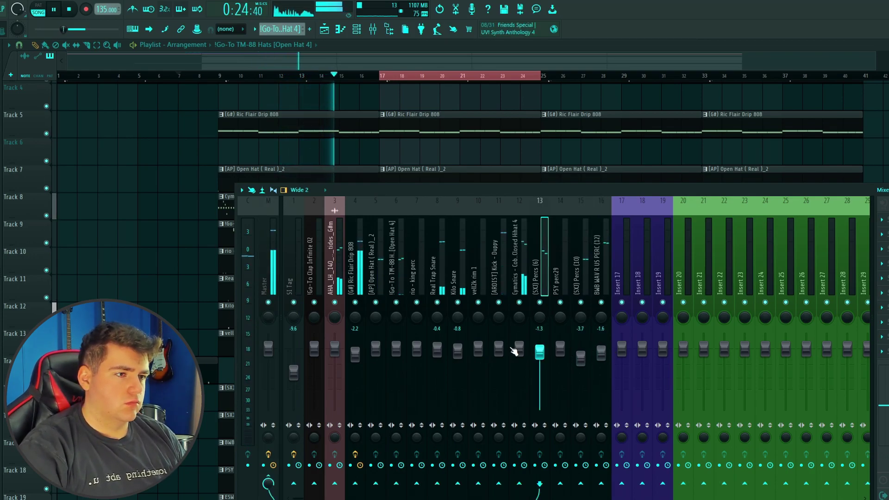
left_click(500, 350)
key("F9")
Step: Remove the (G#) Ric Flair Drip 808 and !Go-To TM-88 Hats clips from bars 17–24 of the arrangement
scroll(389, 311, "down", 1)
scroll(441, 222, "up", 1)
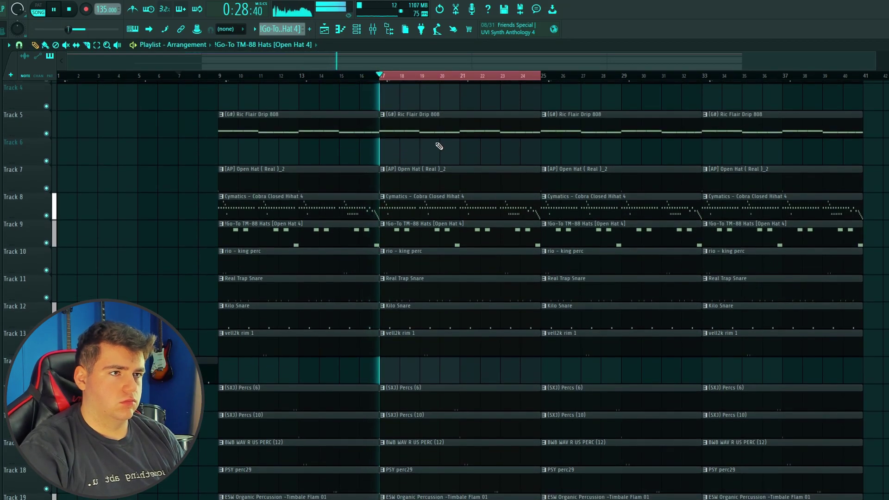
right_click(447, 133)
right_click(420, 242)
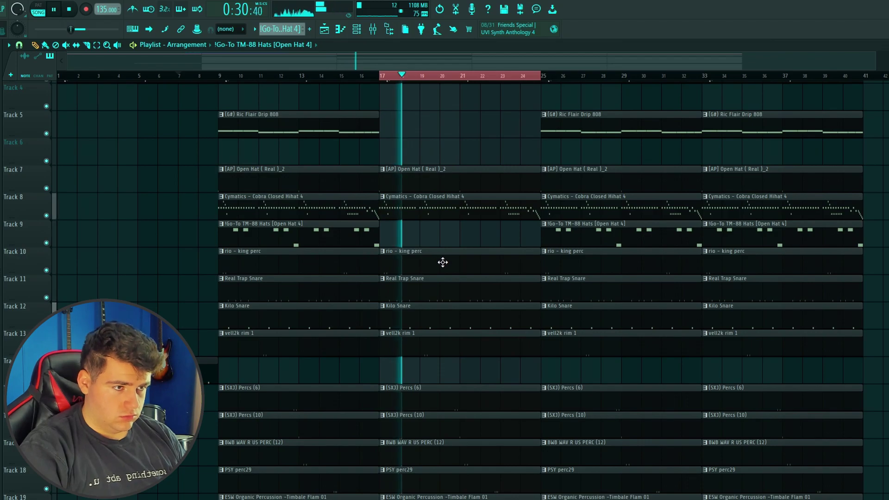
Step: Clear the kick, vell2k rim 1 and all clips on Tracks 15–20 from bars 17–24, and move the Clap track above the [AP] Open Hat track
scroll(431, 456, "down", 3)
scroll(431, 457, "down", 2)
right_click(446, 423)
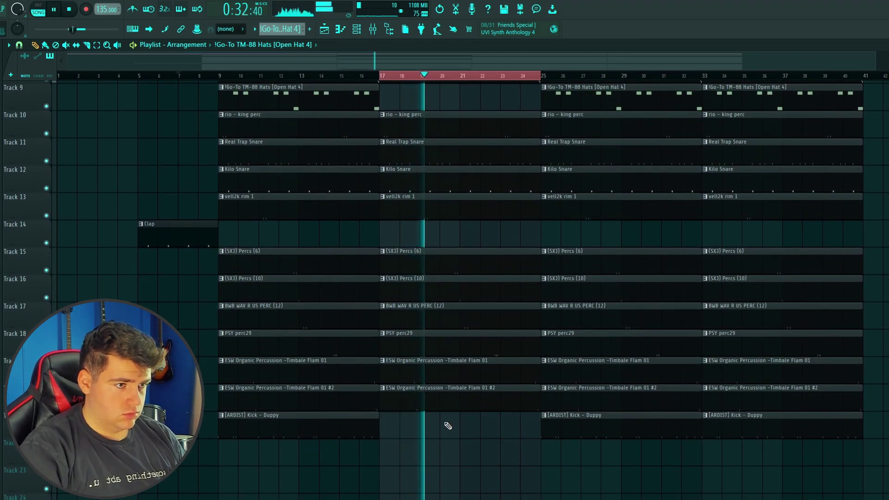
right_click(458, 284)
right_click(458, 261)
right_click(456, 209)
scroll(446, 296, "up", 2)
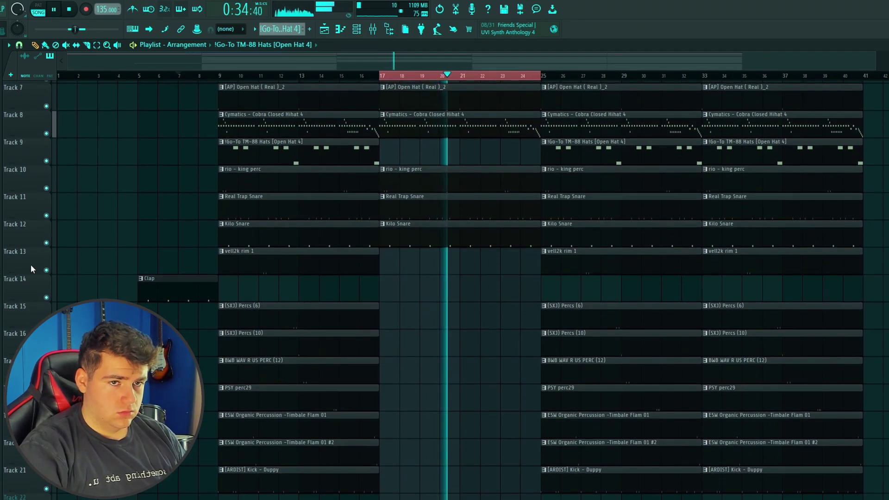
left_click_drag(37, 266, 27, 287)
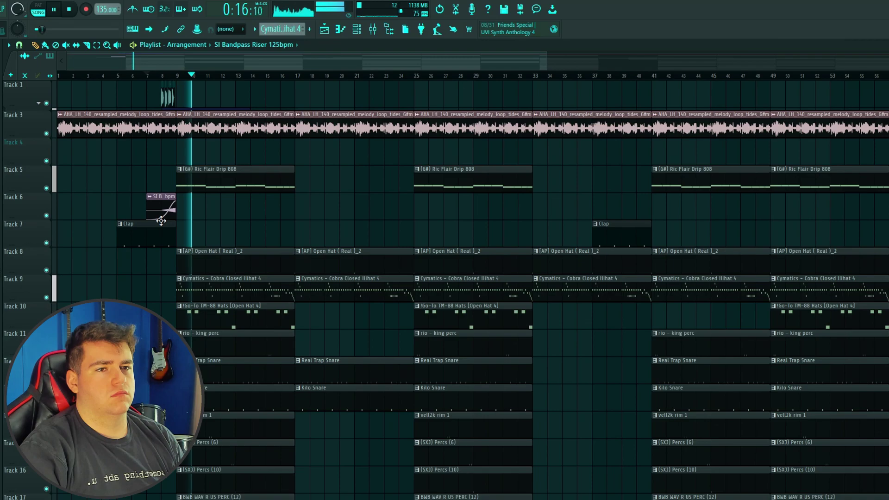
Step: Copy the SI Bandpass Riser clip on Track 6 so it ends at bar 17, and play from bar 15
left_click_drag(163, 197, 286, 197)
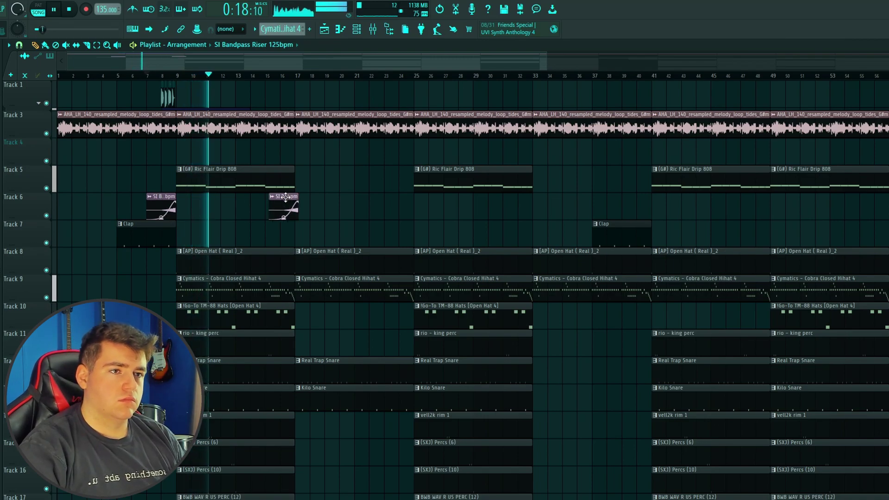
left_click(20, 45)
left_click(44, 196)
left_click(267, 75)
Step: Place further copies of the riser clip on Track 6 leading into bars 41, 57, 81 and 97
scroll(255, 233, "down", 2)
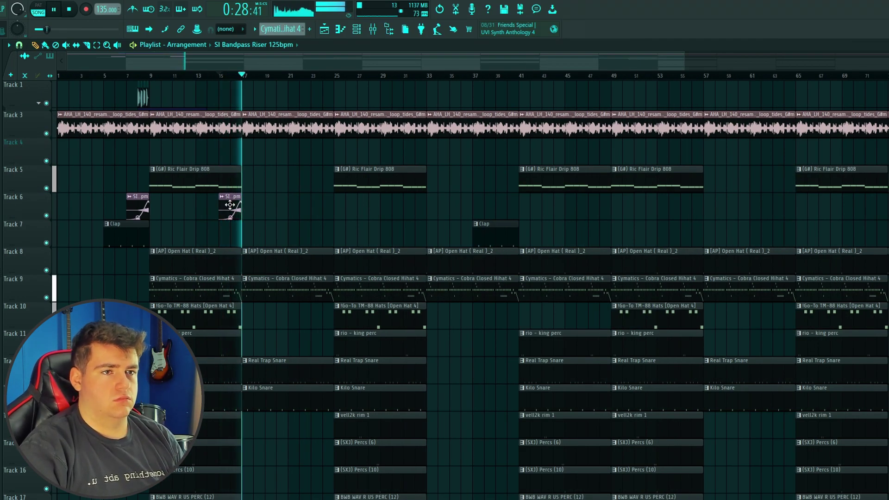
left_click_drag(230, 205, 509, 215)
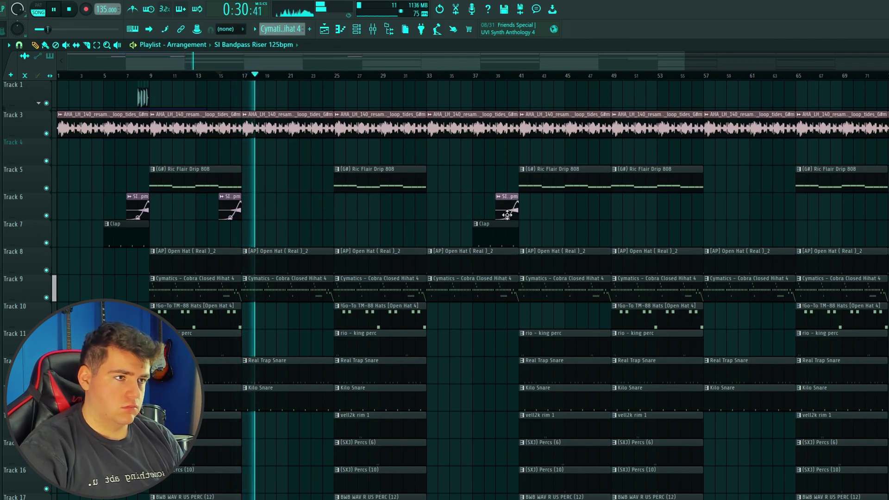
scroll(509, 215, "down", 2)
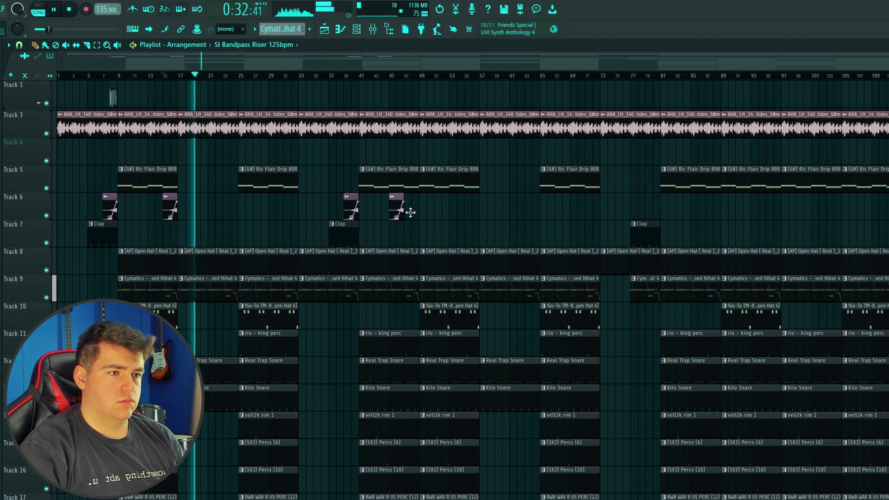
left_click_drag(621, 207, 766, 210)
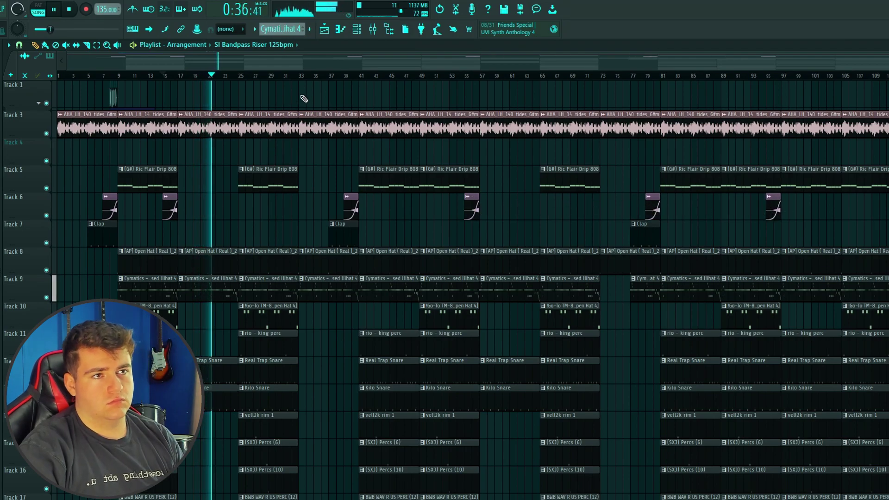
Step: Play the arrangement from bar 37 to check the clap and riser transition into bar 41
left_click(299, 76)
left_click(333, 76)
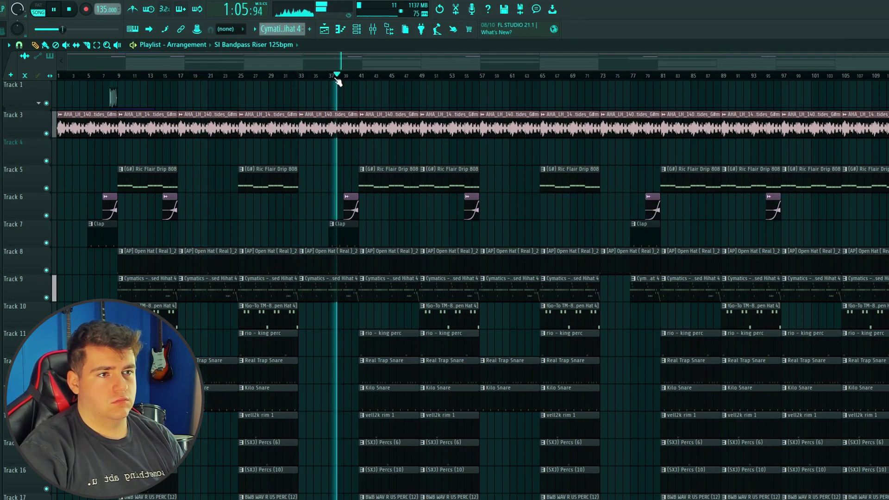
scroll(348, 234, "up", 3)
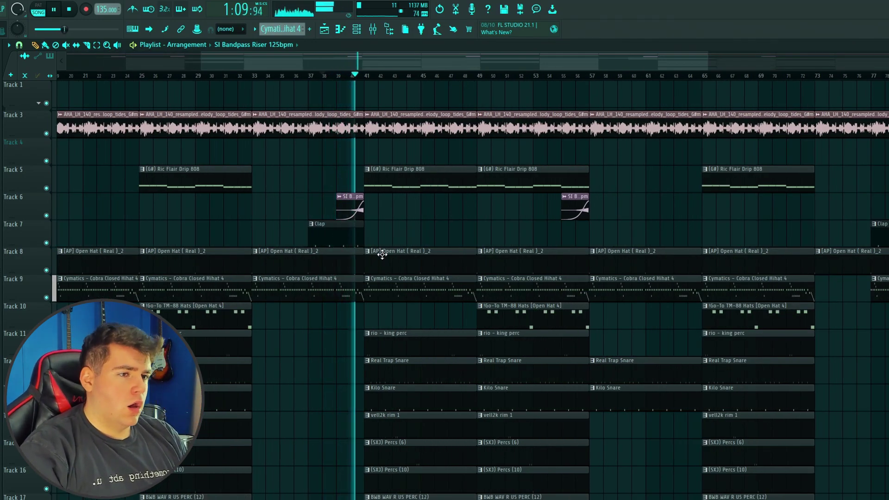
Step: Copy the Track 1 audio clip with its Delay 2 mix level automation to lead into bars 41, 81 and 97, and collapse the track group
scroll(317, 261, "down", 3)
left_click(38, 102)
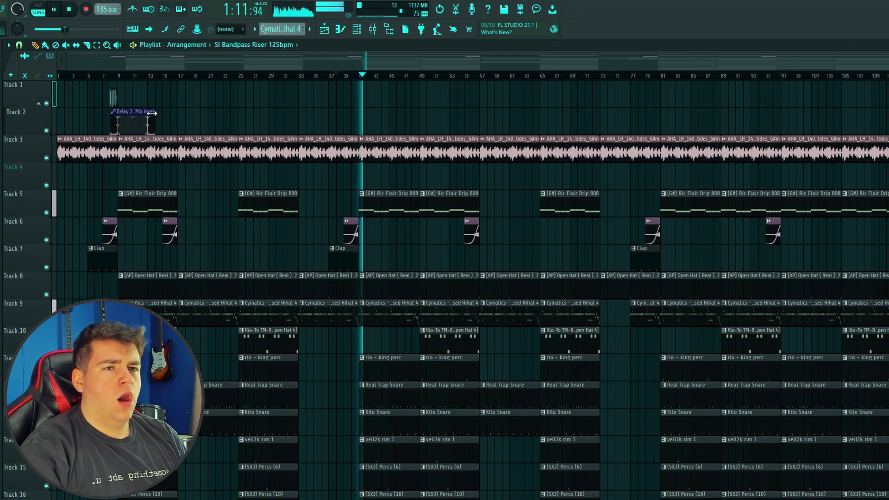
left_click_drag(114, 107, 796, 110)
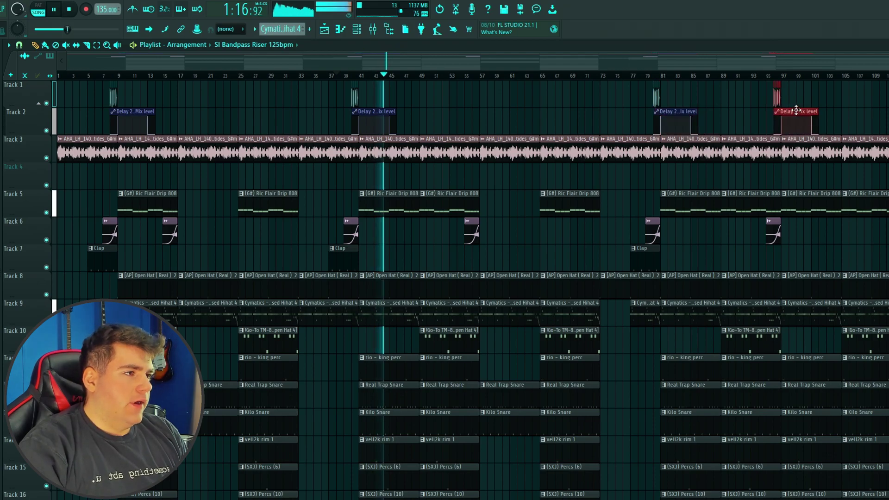
left_click(40, 108)
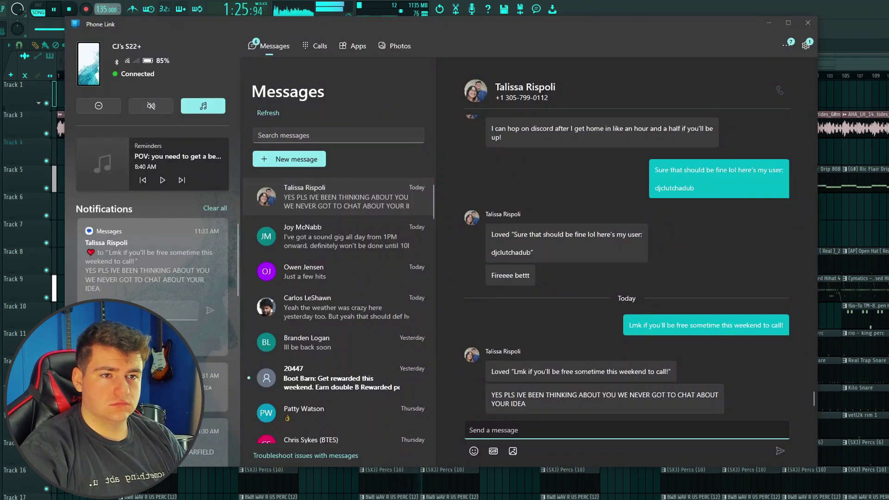
Step: Switch back from Phone Link to FL Studio
key("alt+Tab")
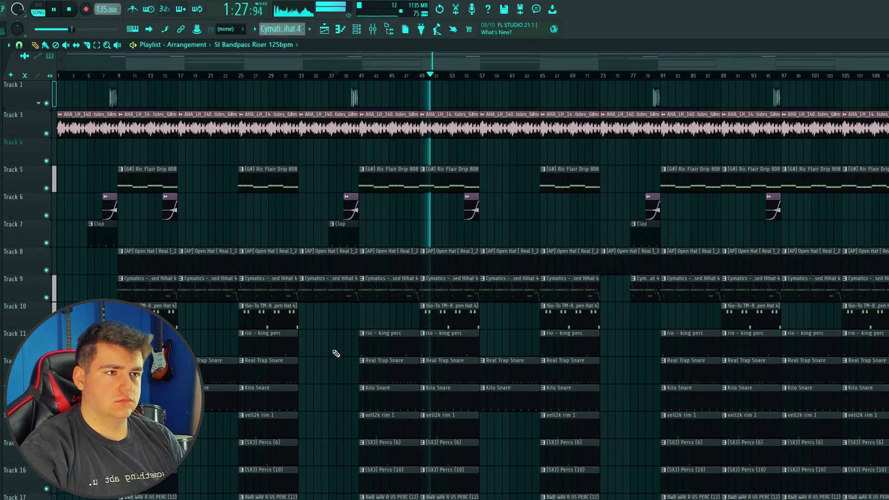